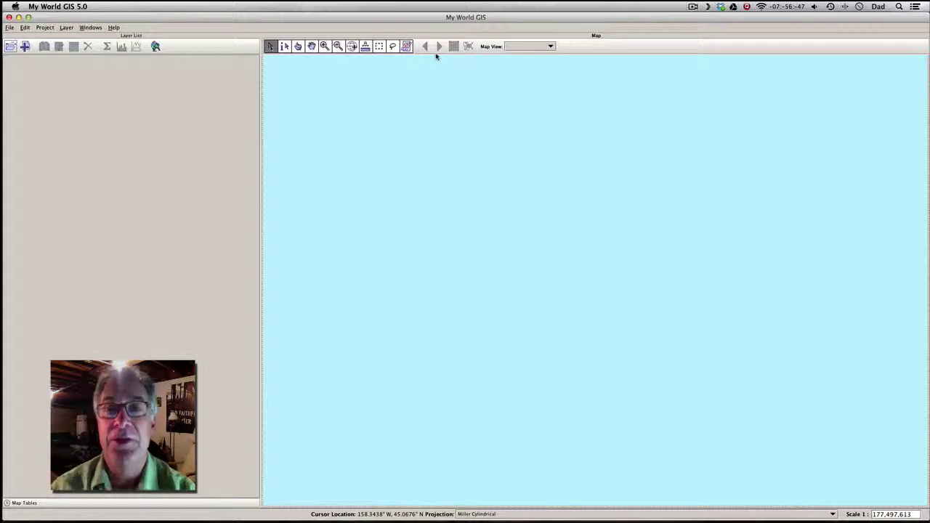
- Open the Evidence for Plate Movement project from the Example Projects library and close its tour window
{"action": "left_click", "coordinate": [10, 27]}
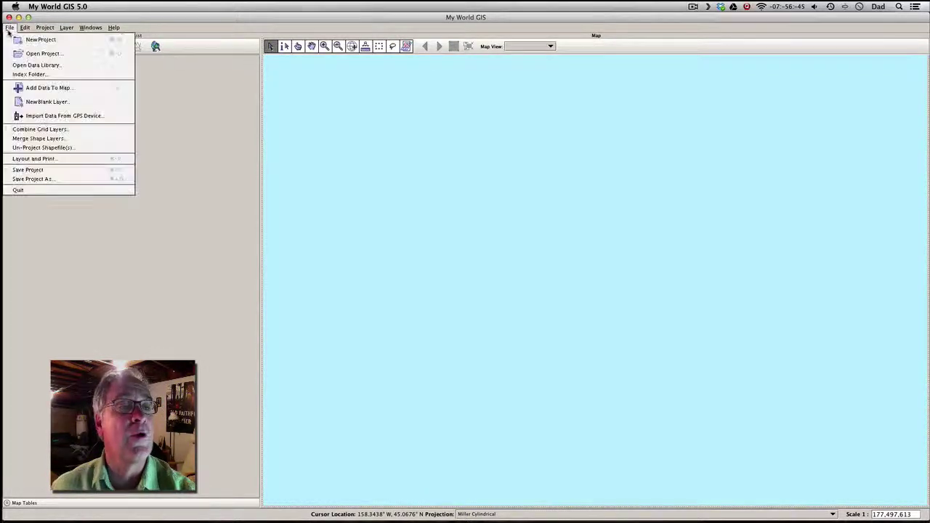
{"action": "left_click", "coordinate": [25, 55]}
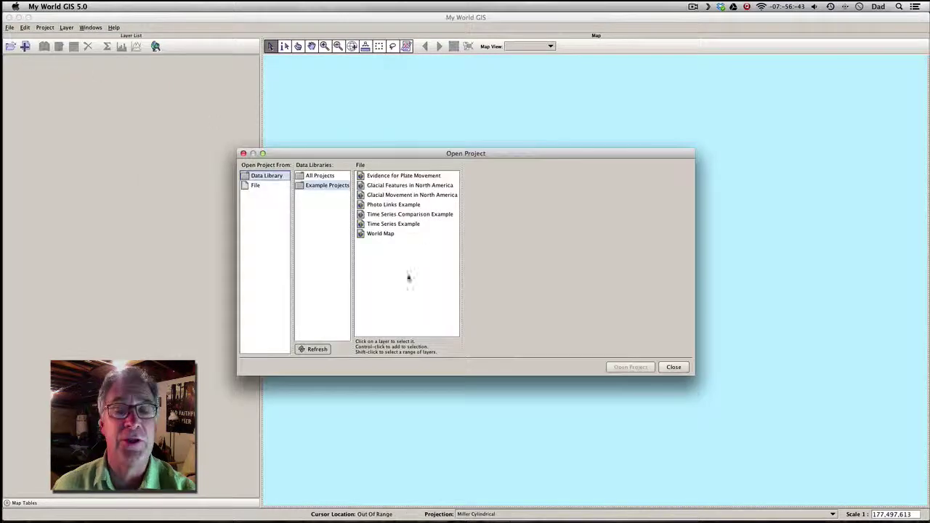
{"action": "left_click", "coordinate": [409, 177]}
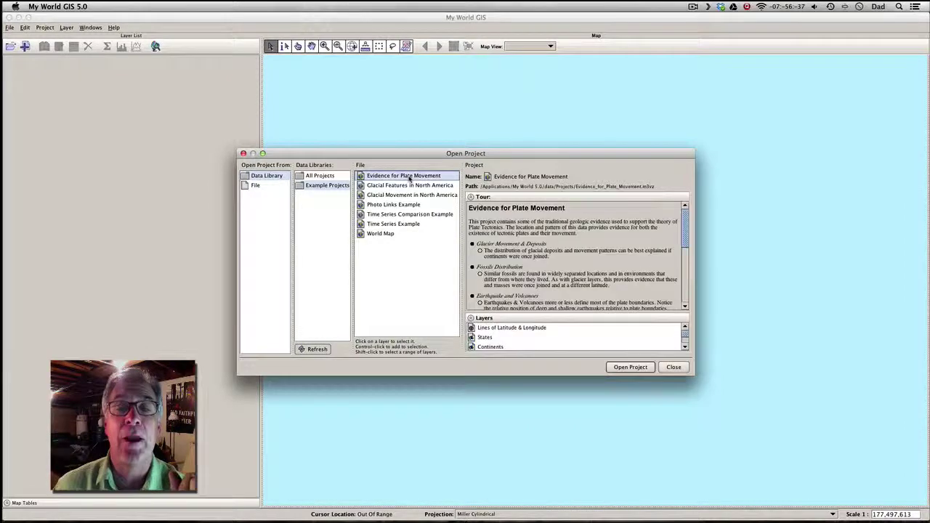
{"action": "left_click", "coordinate": [623, 368]}
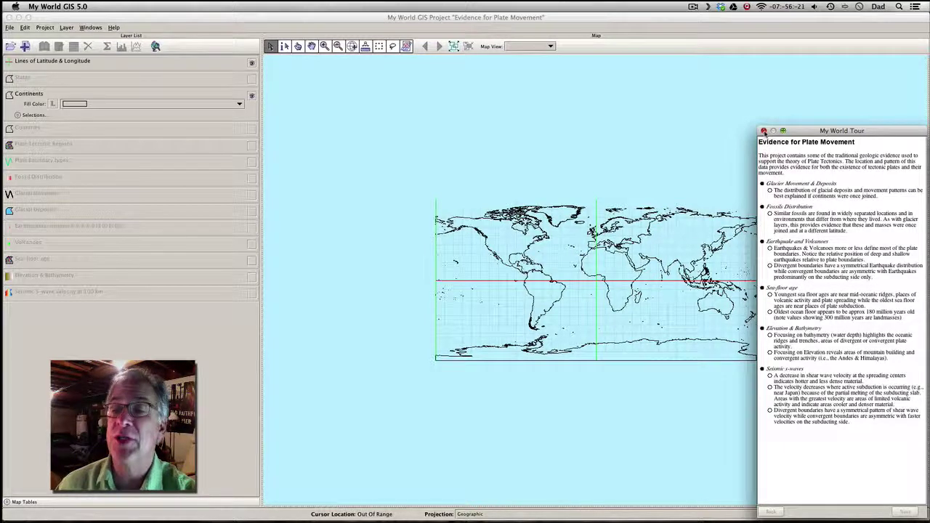
{"action": "left_click", "coordinate": [764, 131]}
- Zoom and pan the world map to bring the western United States and Mexico into view
{"action": "left_click", "coordinate": [324, 46]}
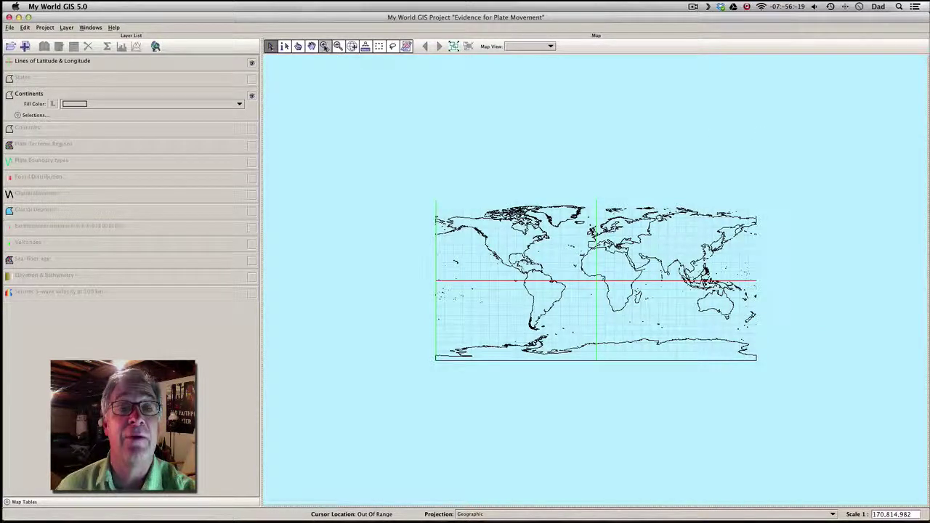
{"action": "left_click", "coordinate": [509, 251]}
{"action": "left_click", "coordinate": [595, 274]}
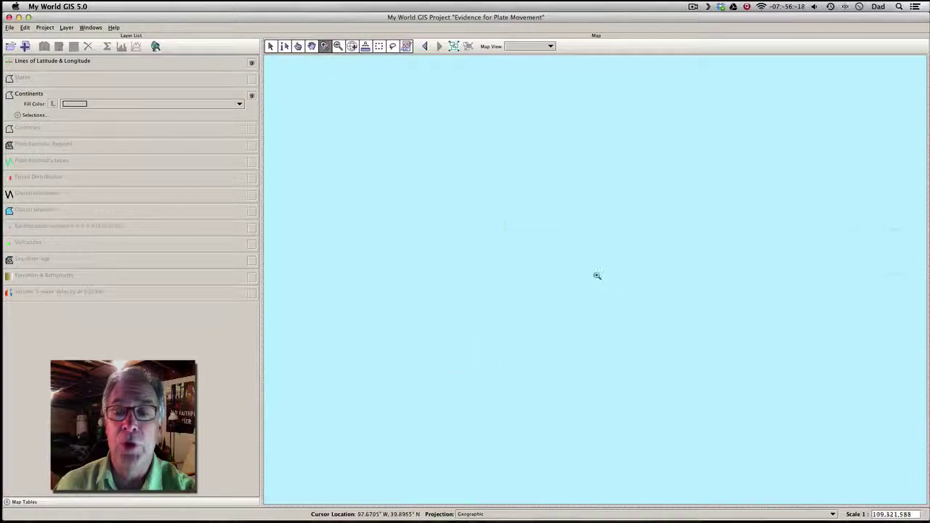
{"action": "left_click", "coordinate": [610, 282]}
{"action": "left_click", "coordinate": [610, 281]}
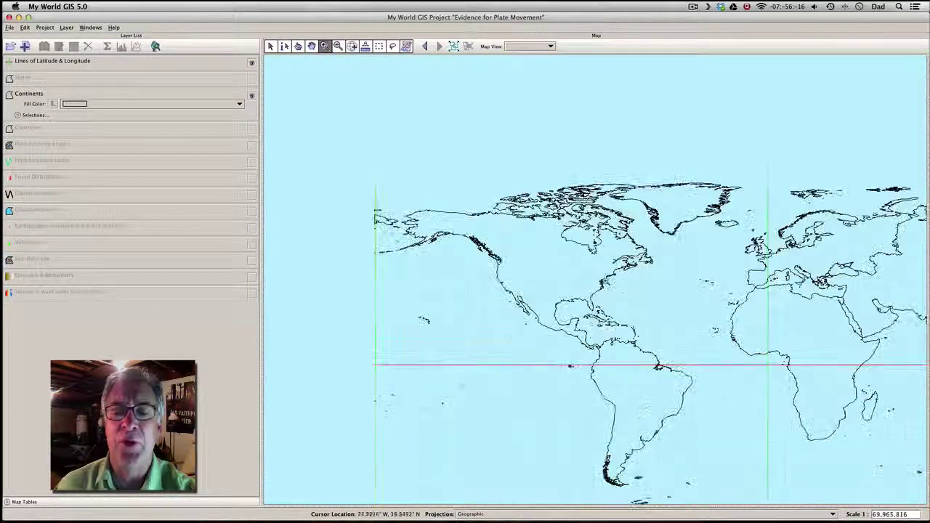
{"action": "left_click", "coordinate": [536, 257]}
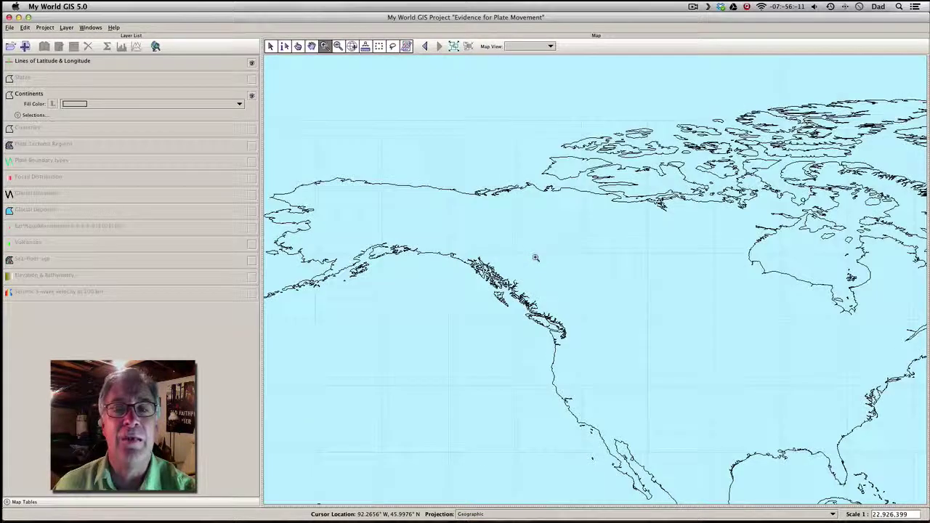
{"action": "left_click", "coordinate": [536, 257]}
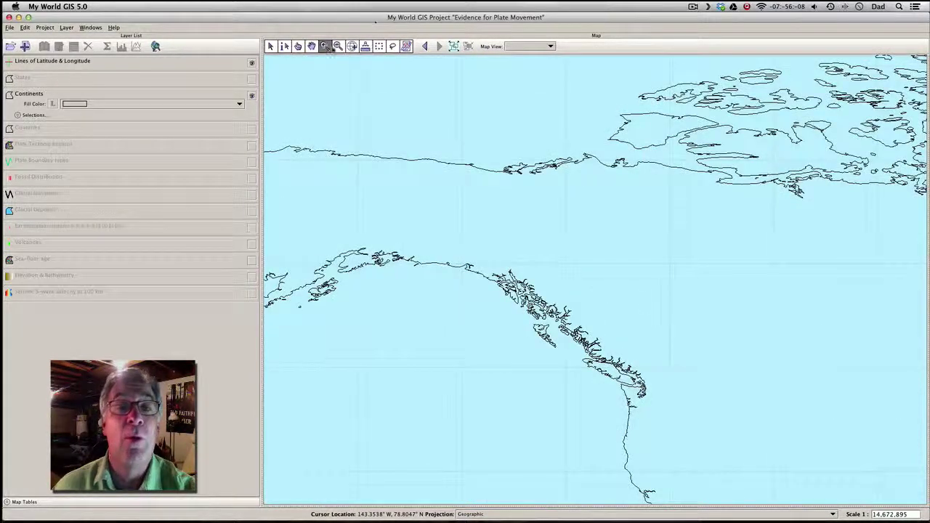
{"action": "left_click", "coordinate": [310, 46]}
{"action": "left_click_drag", "start_coordinate": [656, 346], "coordinate": [457, 135]}
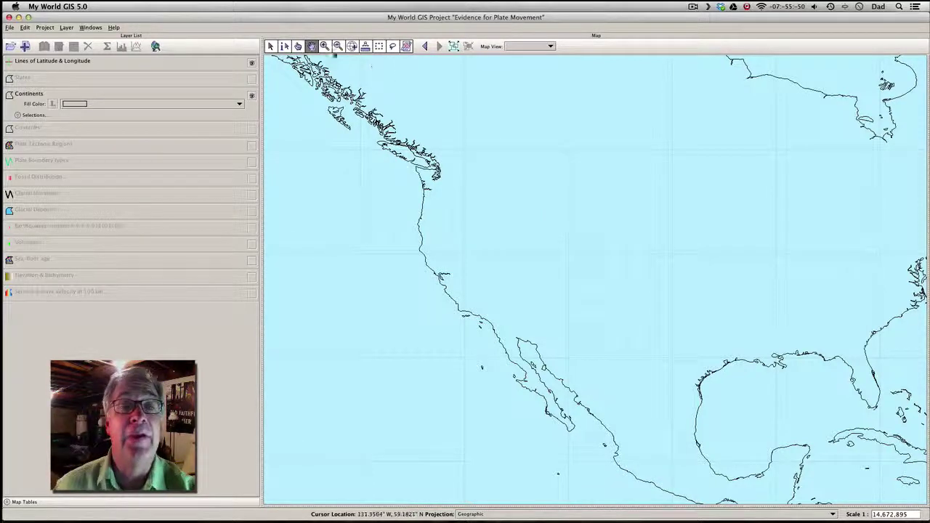
{"action": "left_click", "coordinate": [325, 46]}
{"action": "left_click", "coordinate": [311, 46]}
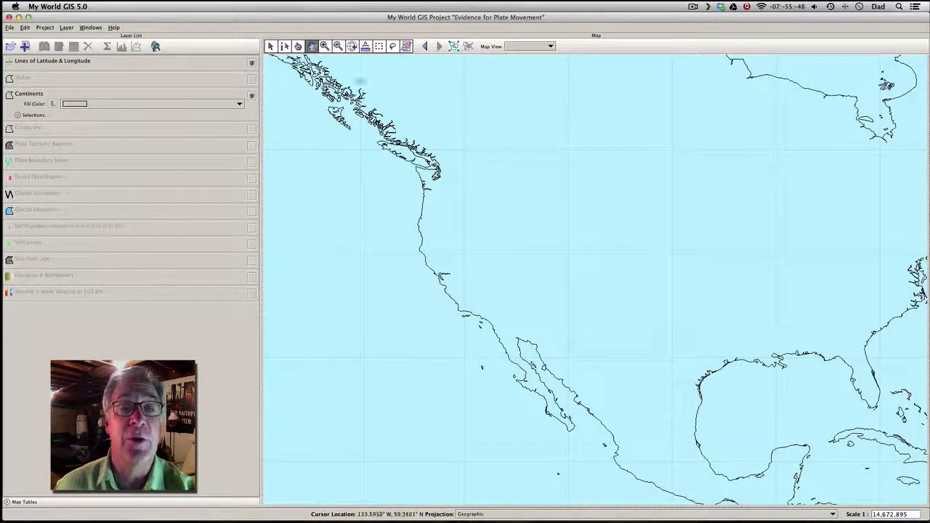
{"action": "left_click_drag", "start_coordinate": [530, 189], "coordinate": [463, 157]}
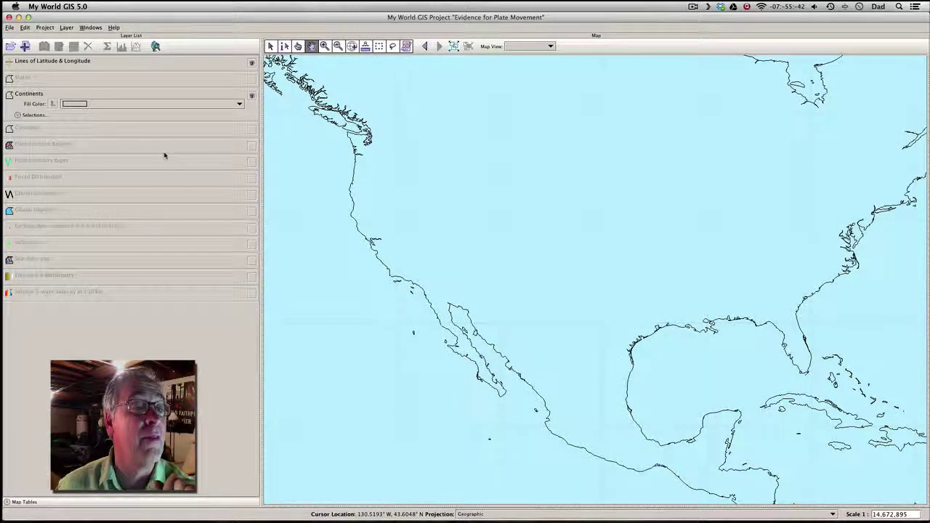
- Turn on the States layer and focus the map on California and the neighbouring southwestern states
{"action": "left_click", "coordinate": [251, 81]}
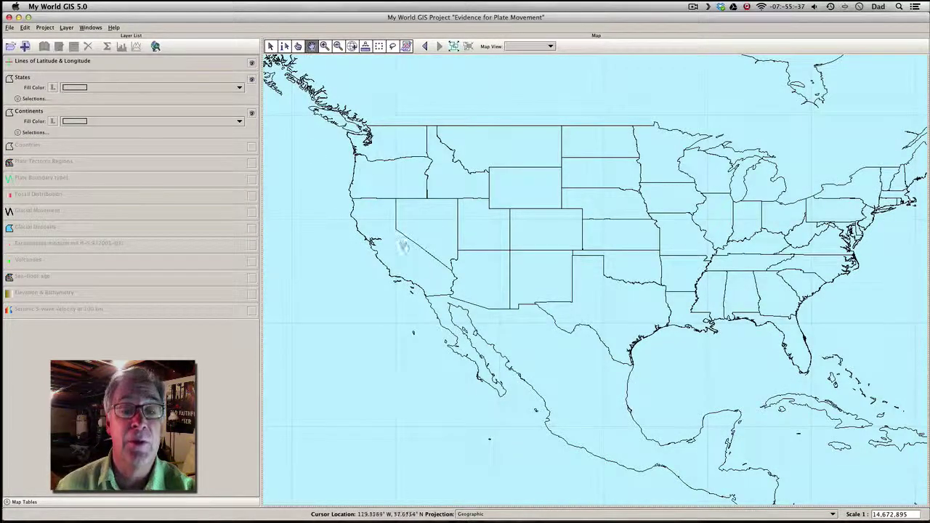
{"action": "left_click_drag", "start_coordinate": [403, 247], "coordinate": [359, 184]}
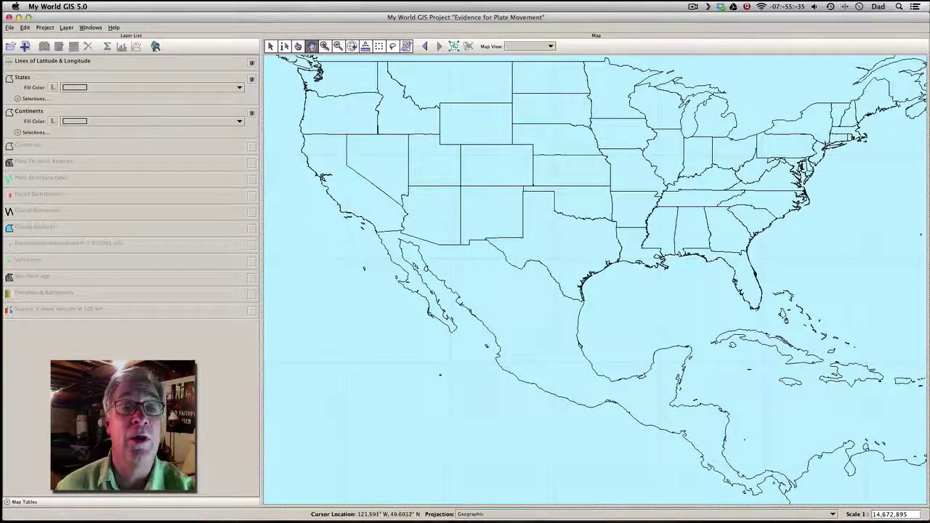
{"action": "left_click", "coordinate": [325, 46]}
{"action": "left_click", "coordinate": [362, 154]}
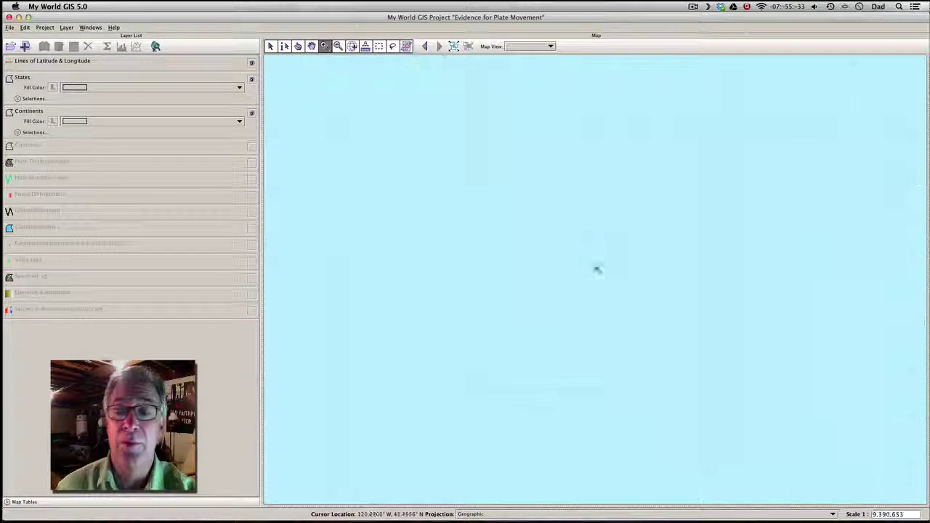
{"action": "left_click", "coordinate": [564, 314]}
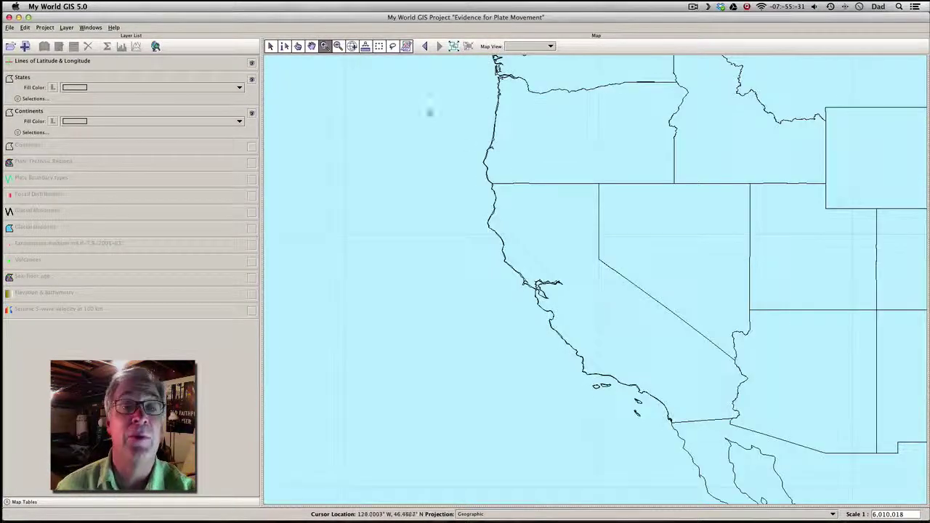
{"action": "left_click", "coordinate": [311, 46]}
{"action": "left_click_drag", "start_coordinate": [587, 239], "coordinate": [433, 158]}
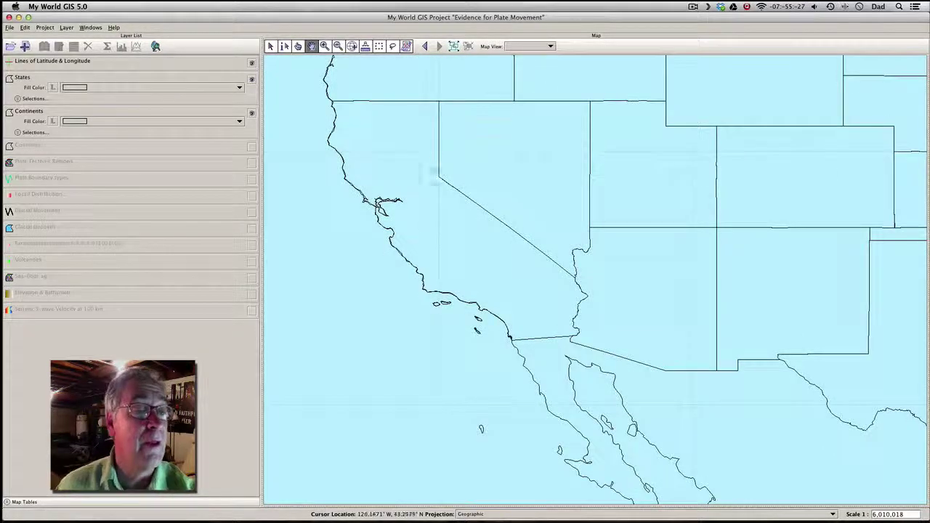
- Display the Volcanoes layer with its selection options expanded, and turn on the Plate Boundary types layer
{"action": "left_click", "coordinate": [189, 263]}
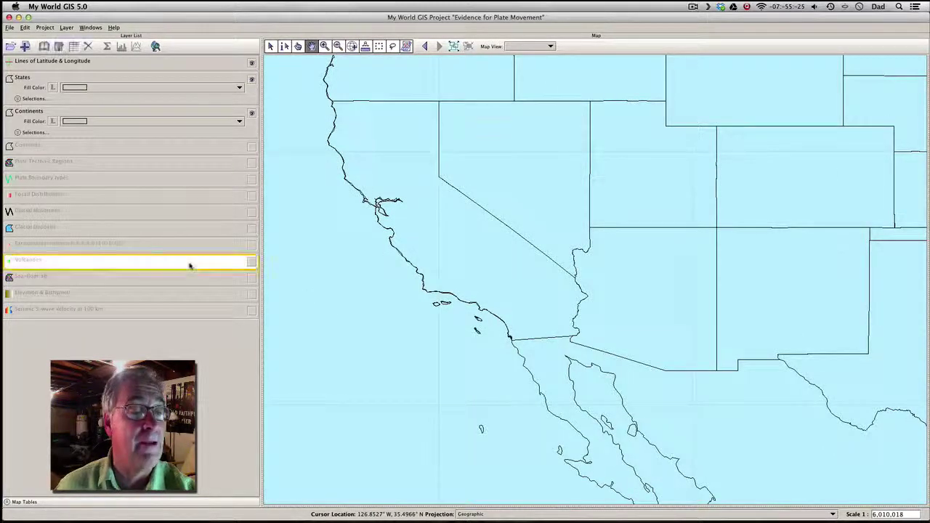
{"action": "left_click", "coordinate": [251, 263]}
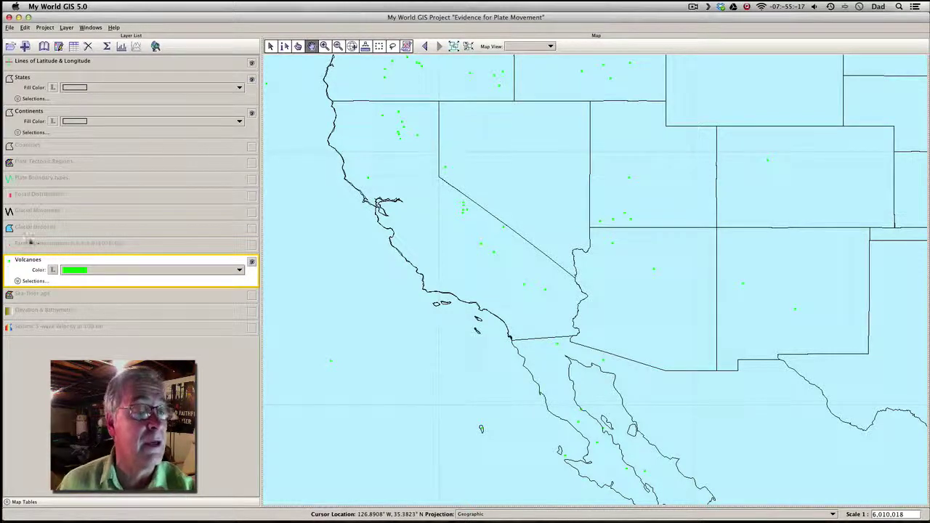
{"action": "left_click", "coordinate": [18, 280]}
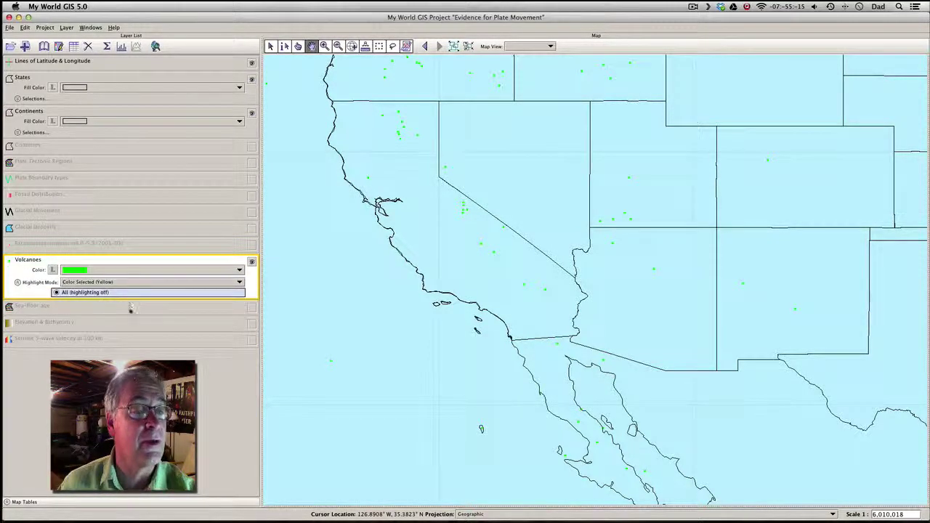
{"action": "left_click", "coordinate": [212, 181]}
{"action": "left_click", "coordinate": [252, 180]}
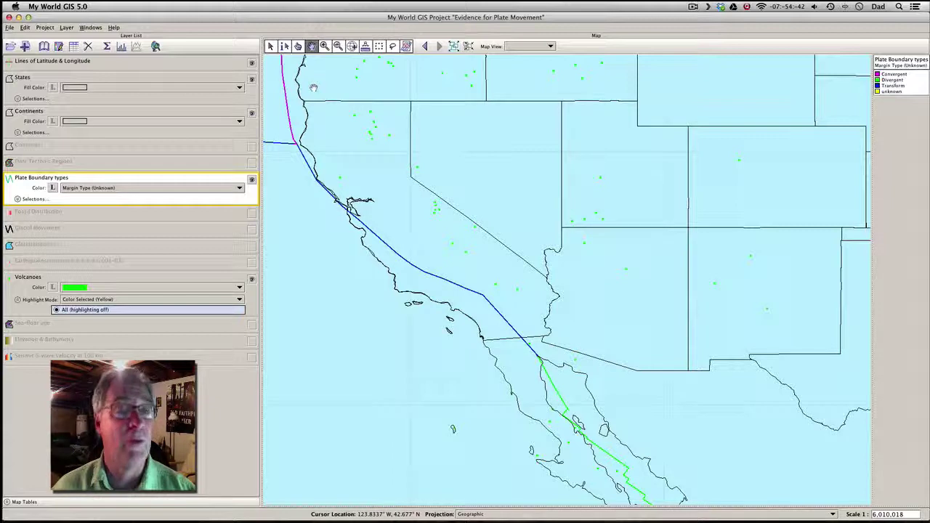
- Switch to the student guide PDF in Preview and read the instructions for the volcano investigation
{"action": "left_click_drag", "start_coordinate": [71, 16], "coordinate": [80, 16]}
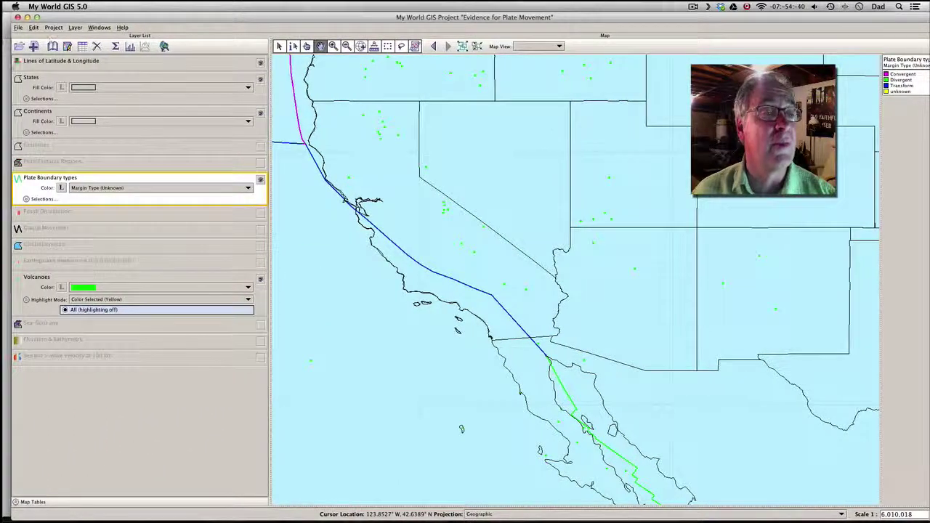
{"action": "key", "text": "super+Tab"}
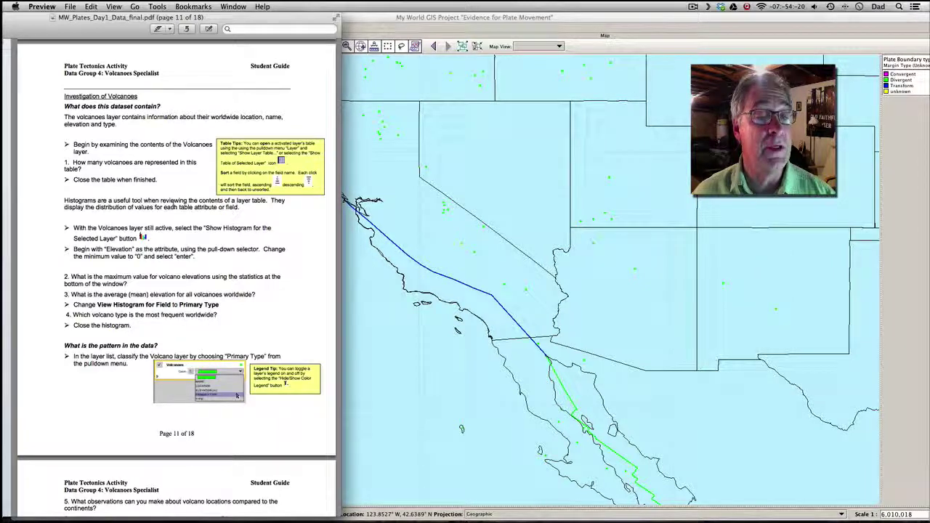
{"action": "scroll", "coordinate": [174, 286], "scroll_direction": "down", "scroll_amount": 3}
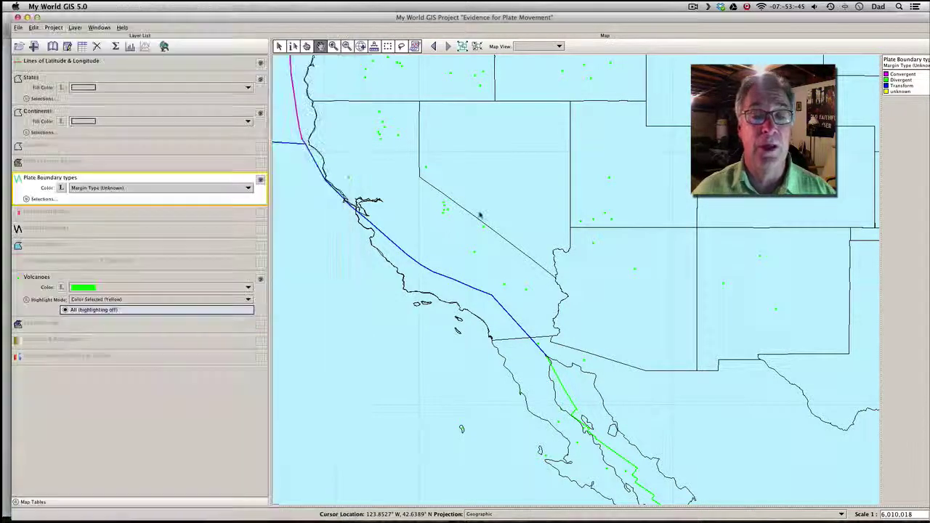
- Open the histogram for the Volcanoes layer in My World GIS and chart the ELEVATION field
{"action": "left_click", "coordinate": [163, 300]}
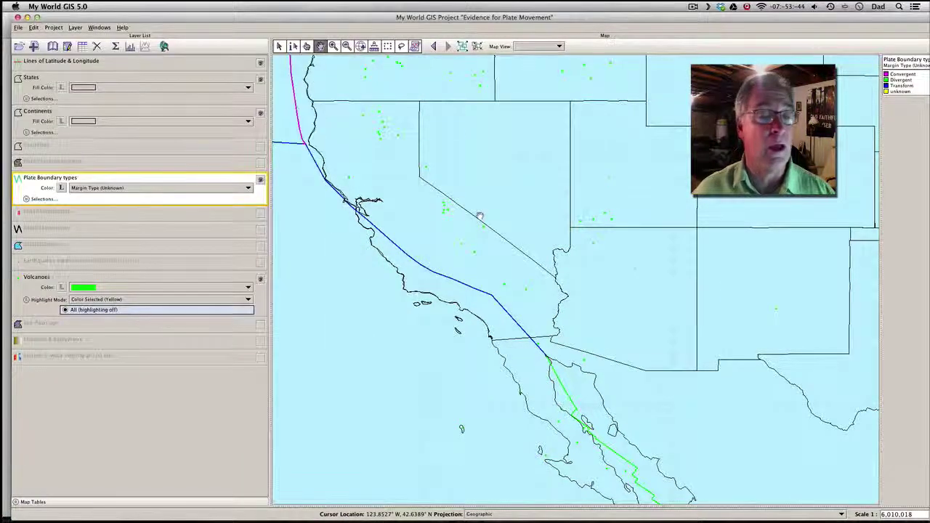
{"action": "left_click", "coordinate": [171, 282]}
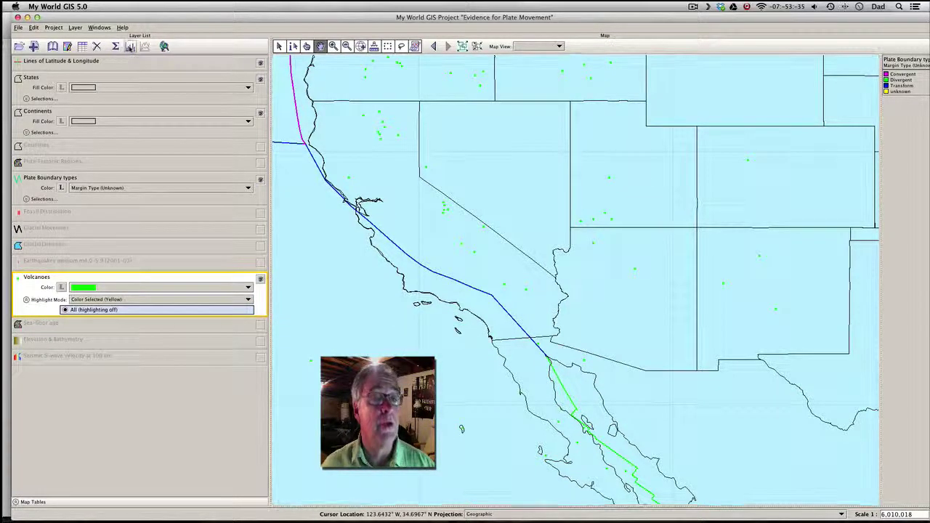
{"action": "left_click", "coordinate": [131, 47]}
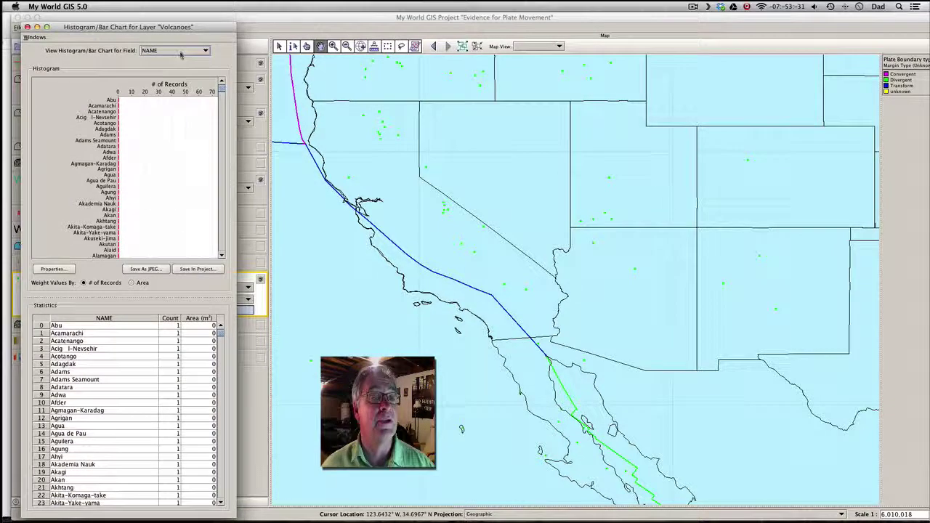
{"action": "left_click", "coordinate": [181, 51]}
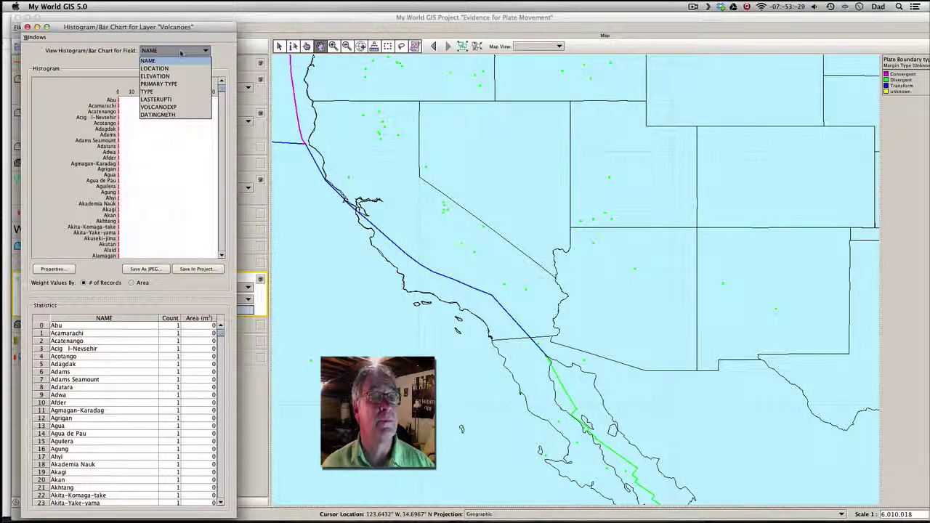
{"action": "left_click", "coordinate": [182, 78]}
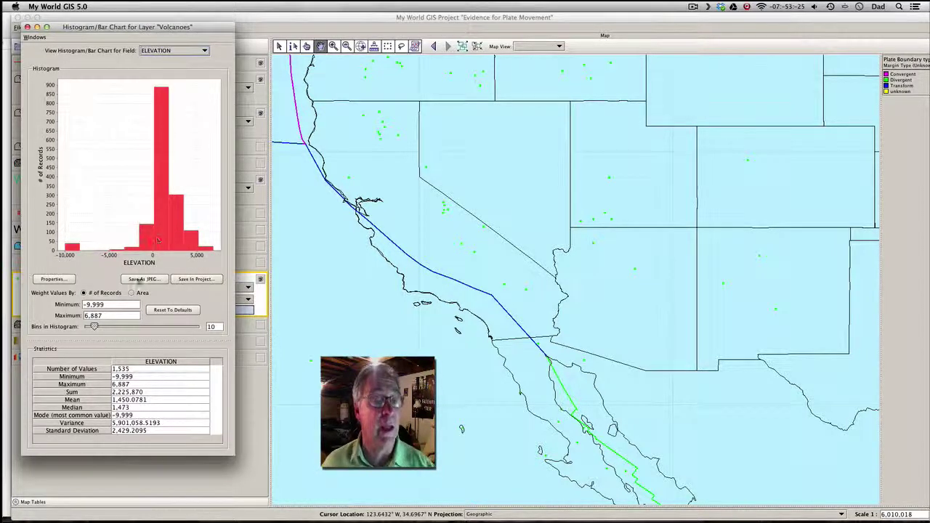
- Set the elevation histogram's minimum to 0 and its number of bins to 11
{"action": "double_click", "coordinate": [102, 304]}
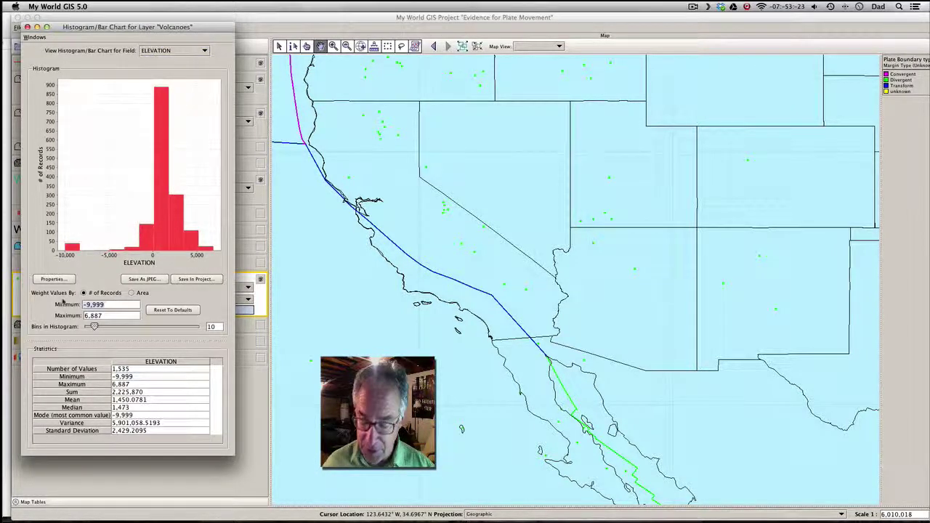
{"action": "type", "text": "0"}
{"action": "left_click", "coordinate": [146, 326]}
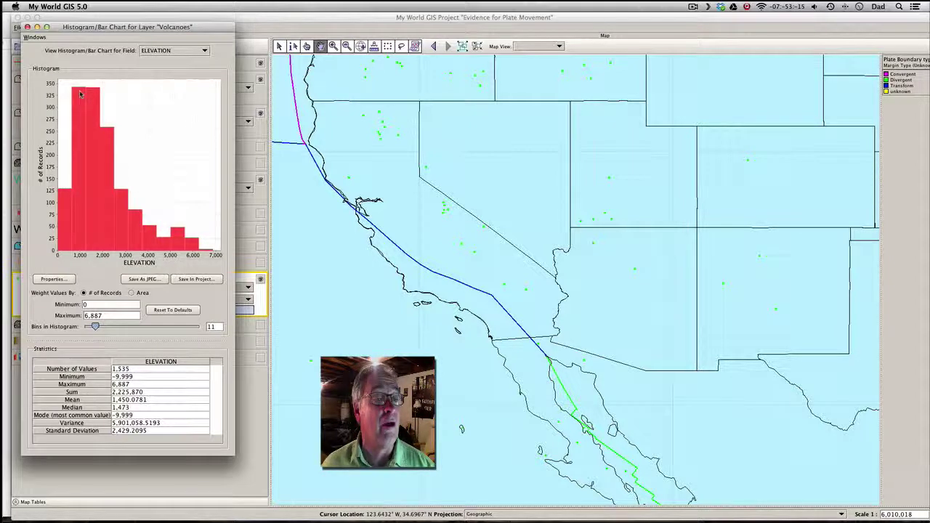
{"action": "mouse_move", "coordinate": [80, 92]}
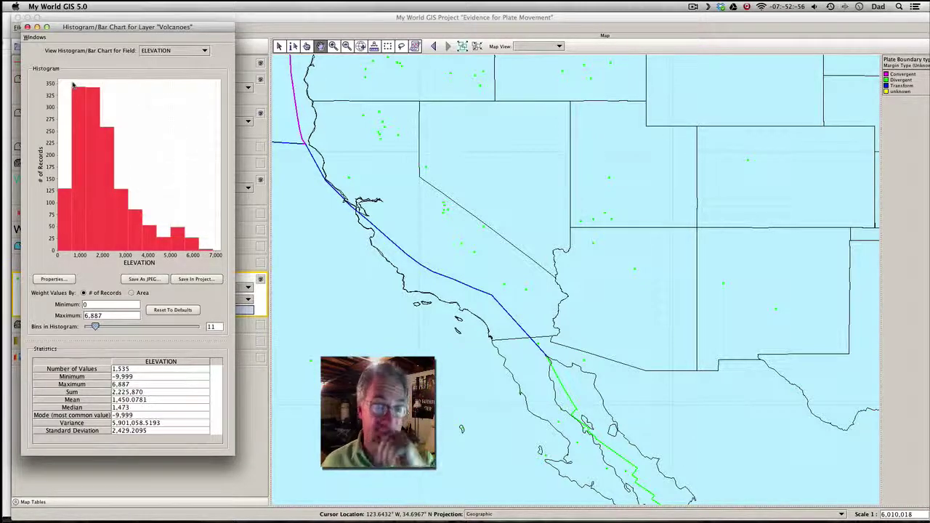
- Change the Volcanoes chart field to PRIMARY TYPE and examine which volcano type is most frequent
{"action": "left_click", "coordinate": [198, 52]}
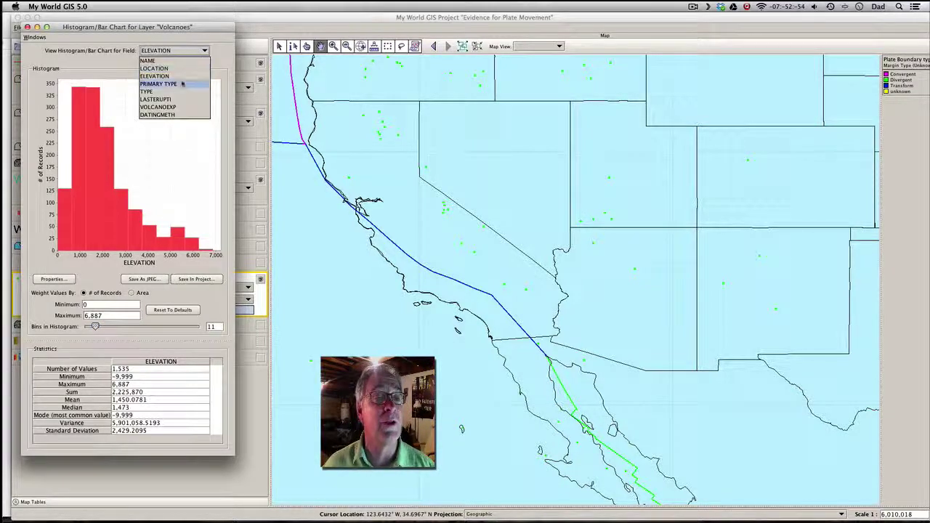
{"action": "left_click", "coordinate": [158, 84]}
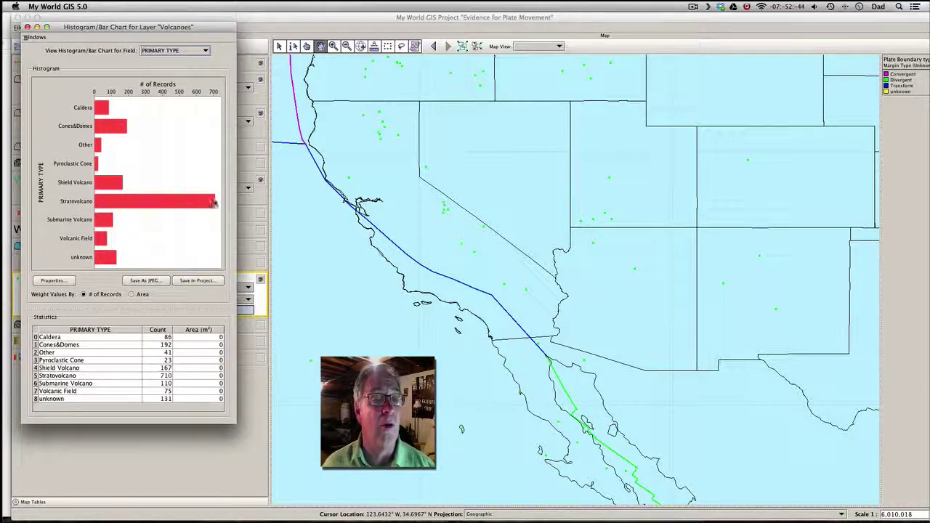
{"action": "mouse_move", "coordinate": [212, 205]}
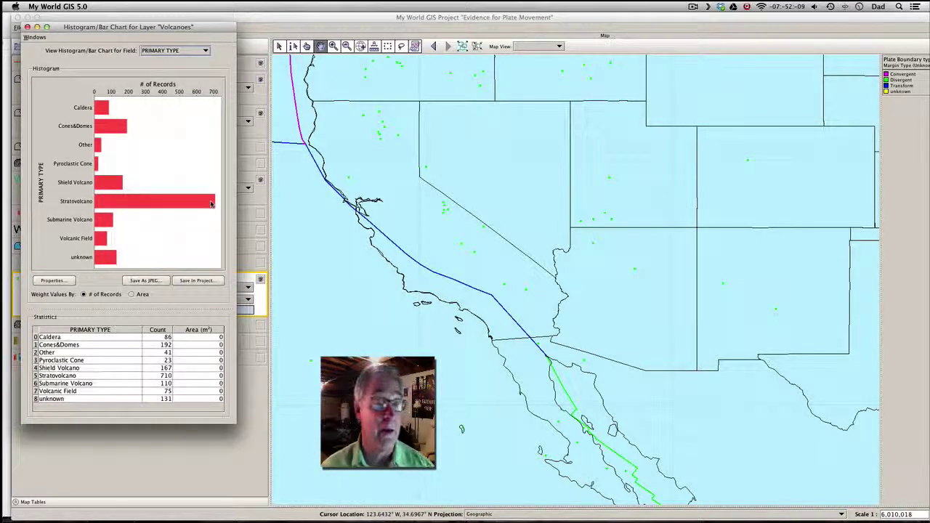
- Examine the plate boundary types along the western North American coast, closing the volcano type histogram and selecting the Plate Boundary types layer
{"action": "mouse_move", "coordinate": [157, 27]}
{"action": "left_mouse_down"}
{"action": "mouse_move", "coordinate": [235, 21]}
{"action": "mouse_move", "coordinate": [157, 22]}
{"action": "left_mouse_up"}
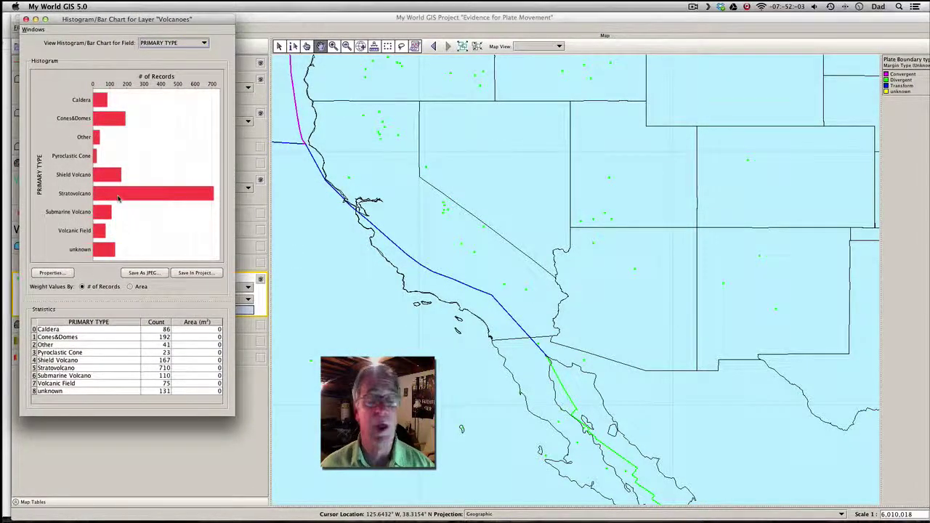
{"action": "mouse_move", "coordinate": [119, 198]}
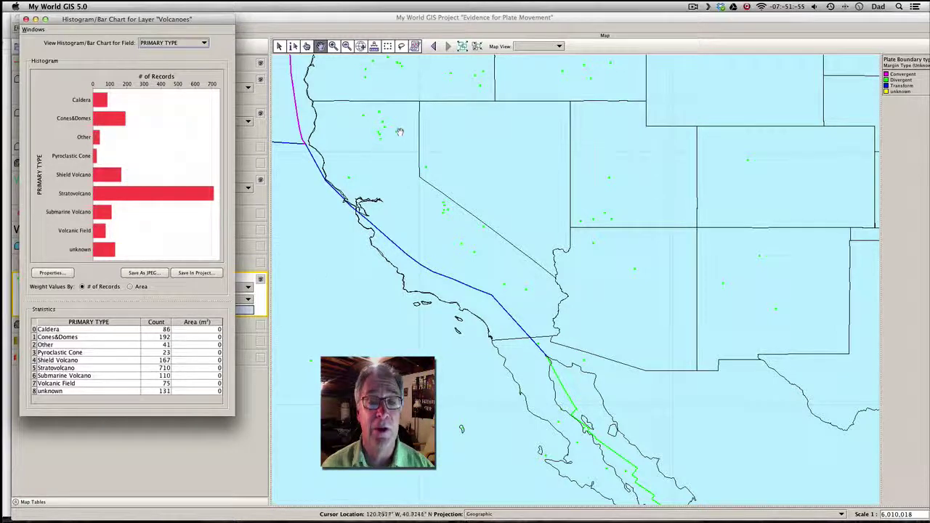
{"action": "scroll", "coordinate": [322, 262], "scroll_direction": "down", "scroll_amount": 1}
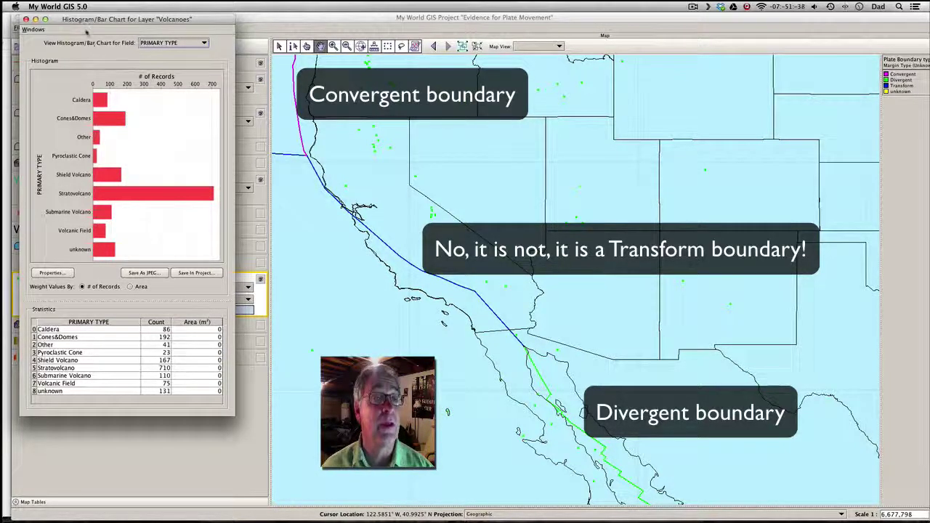
{"action": "left_click", "coordinate": [35, 19]}
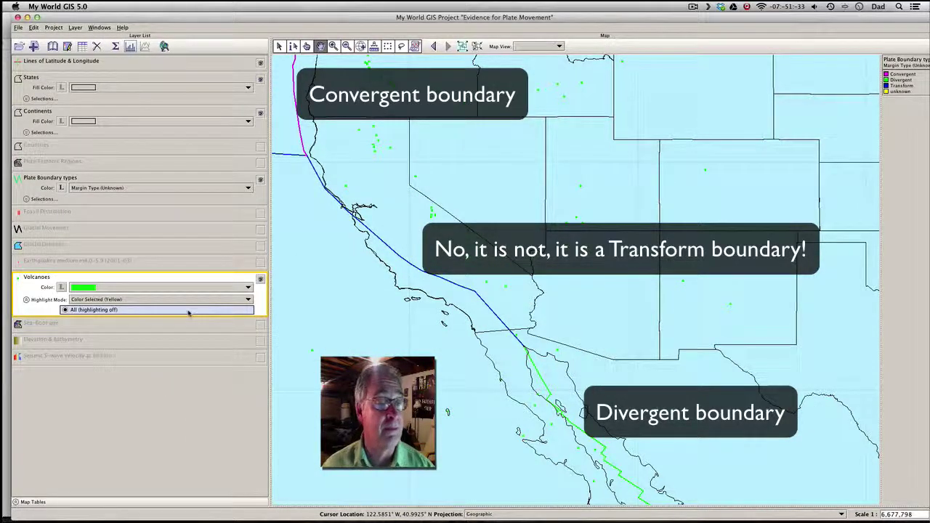
{"action": "left_click", "coordinate": [187, 179]}
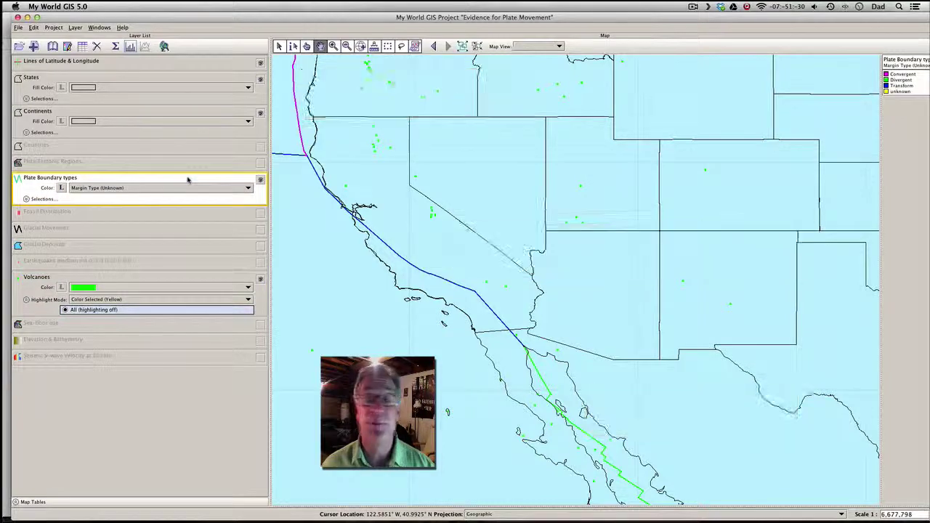
{"action": "scroll", "coordinate": [582, 218], "scroll_direction": "down", "scroll_amount": 1}
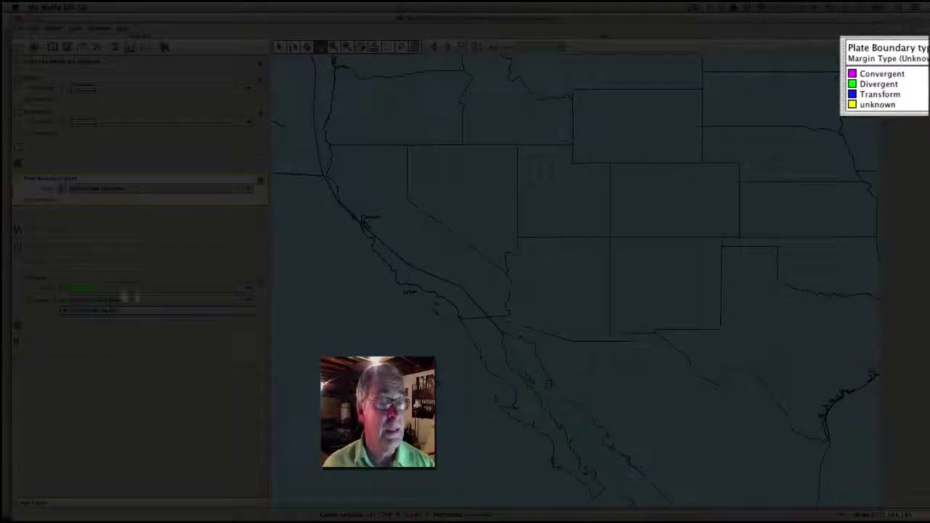
- Make the Volcanoes layer active and get the information record for the Lassen volcano in northern California
{"action": "left_click", "coordinate": [131, 289]}
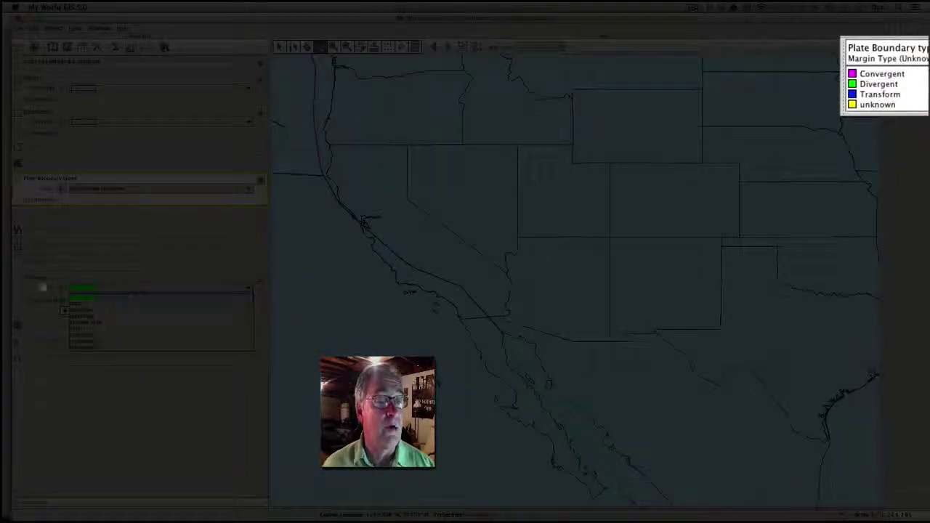
{"action": "left_click", "coordinate": [42, 288]}
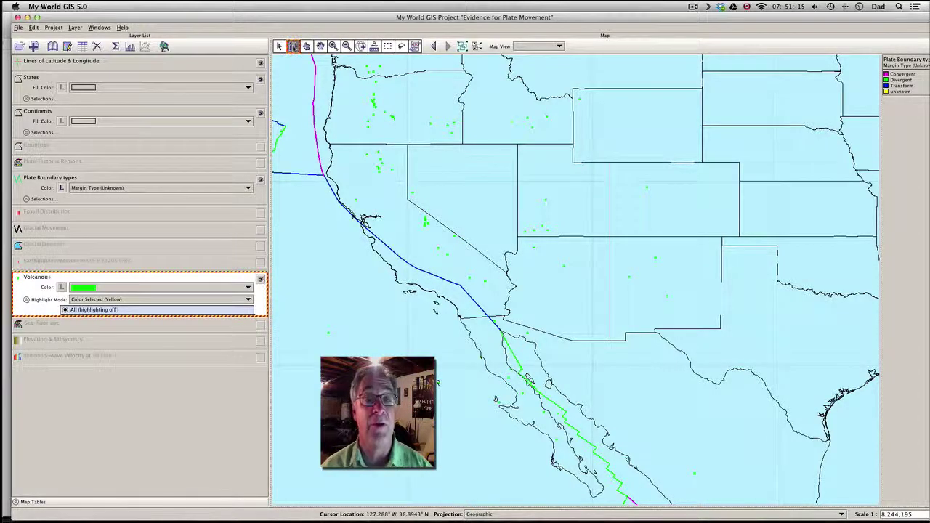
{"action": "left_click", "coordinate": [333, 46]}
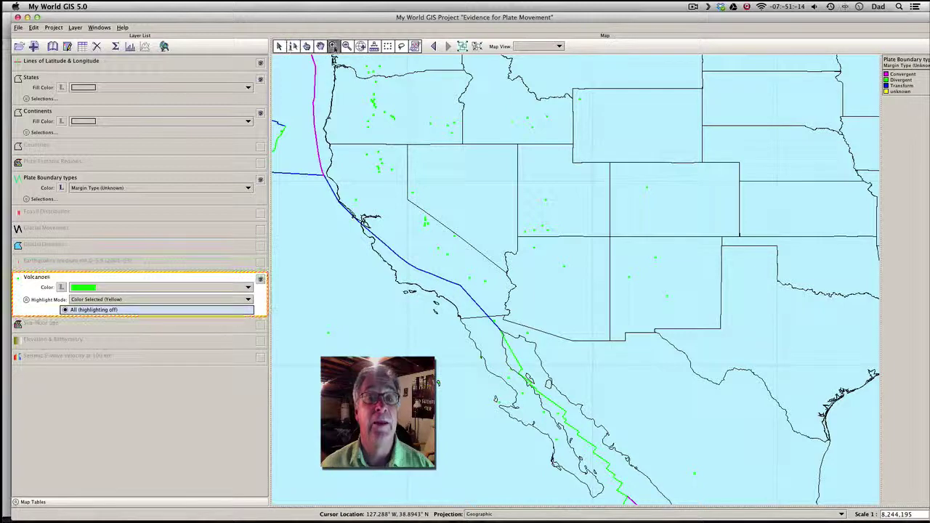
{"action": "left_click", "coordinate": [375, 167]}
{"action": "left_click", "coordinate": [555, 197]}
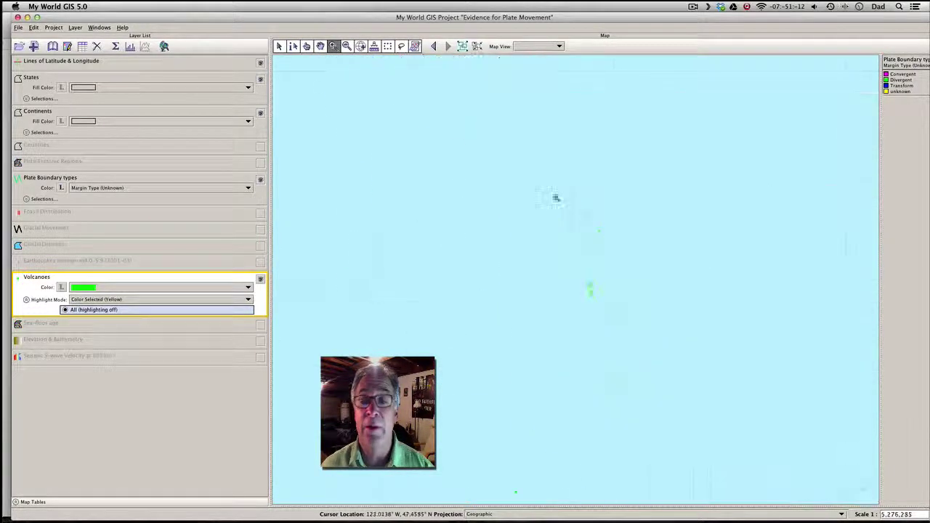
{"action": "left_click", "coordinate": [320, 46]}
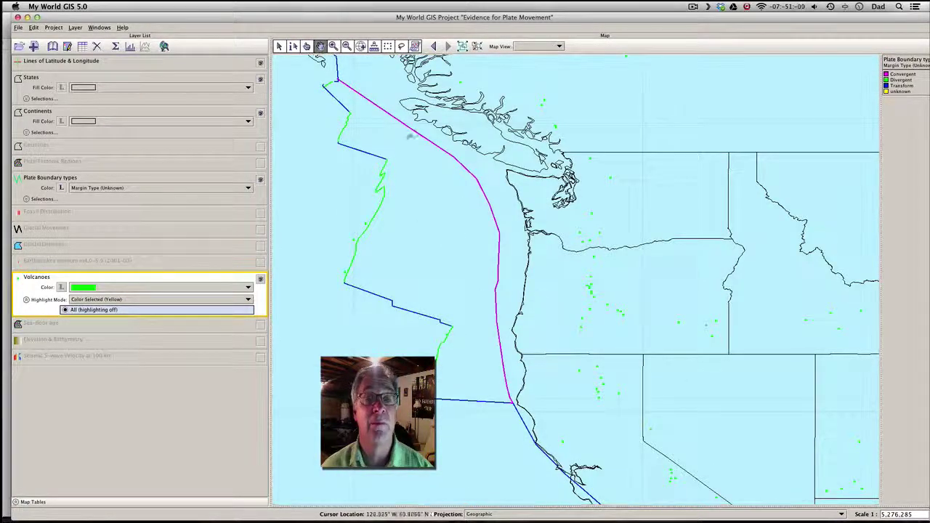
{"action": "left_click_drag", "start_coordinate": [594, 391], "coordinate": [417, 154]}
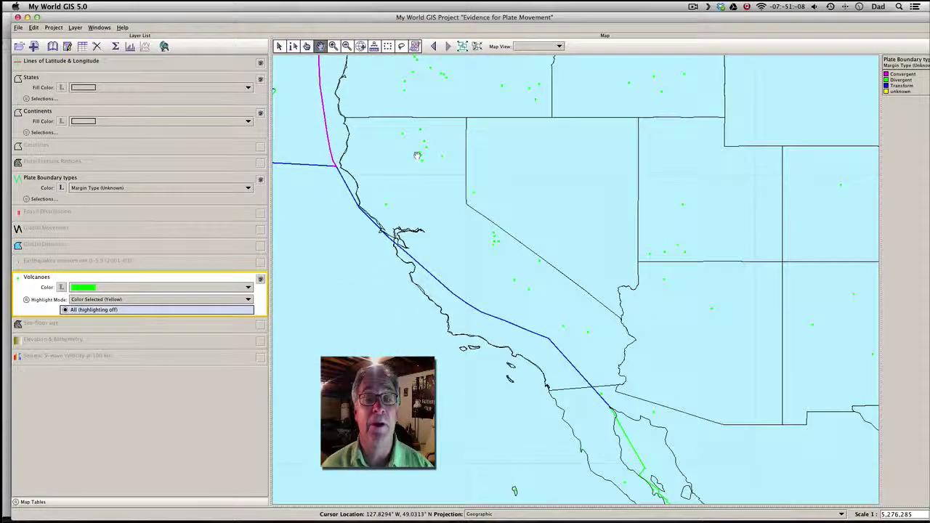
{"action": "left_click", "coordinate": [292, 46]}
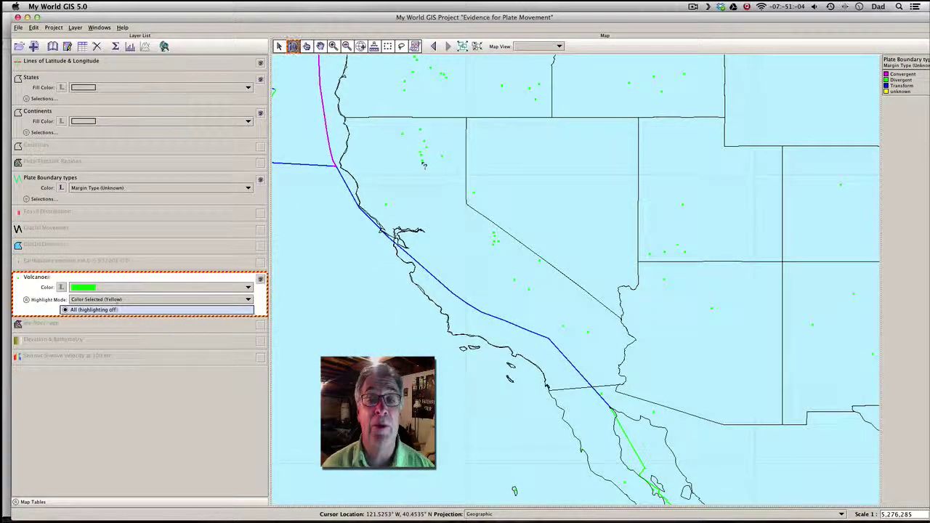
{"action": "left_click", "coordinate": [423, 165]}
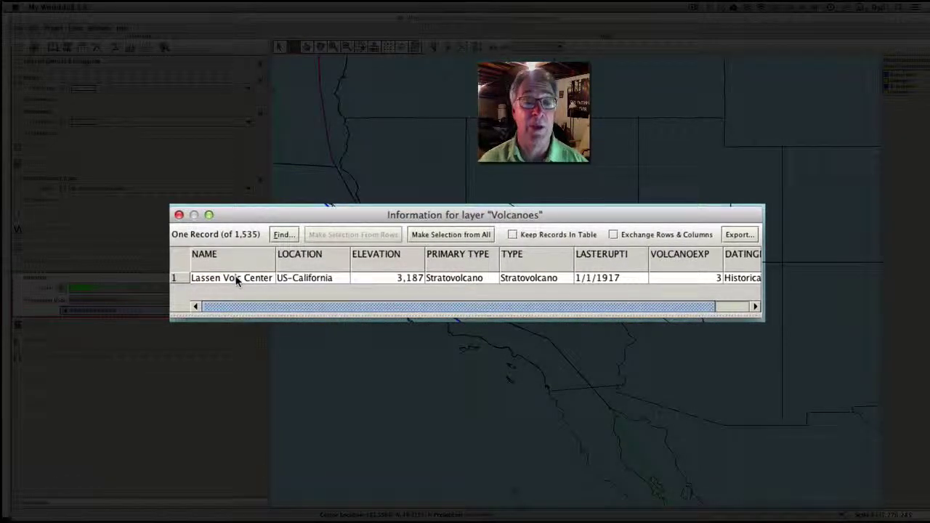
- Create a selection named Lassen from the Lassen Volc Center record
{"action": "left_click", "coordinate": [236, 279]}
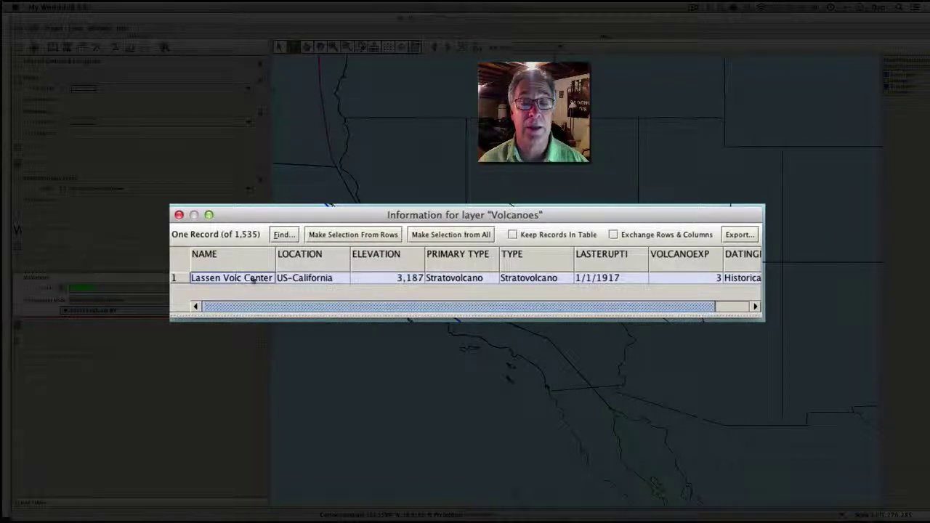
{"action": "left_click", "coordinate": [346, 235]}
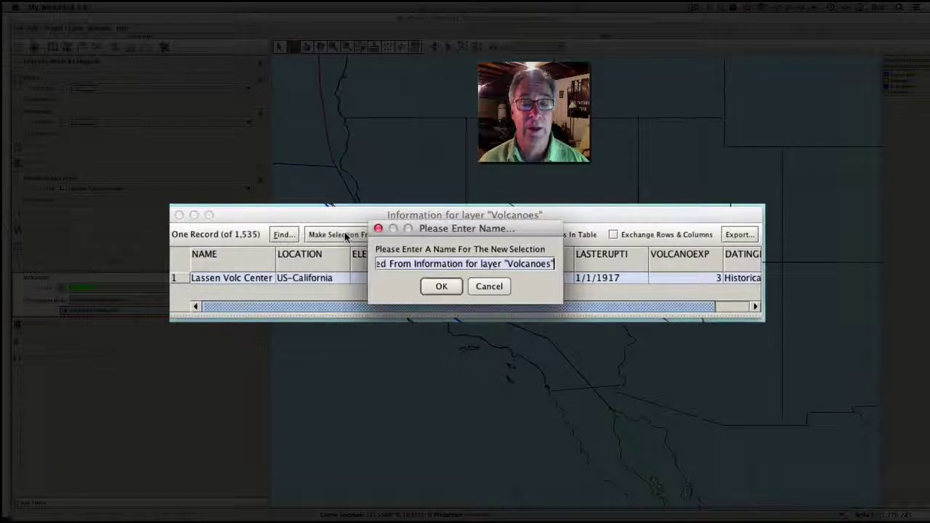
{"action": "type", "text": "Lass"}
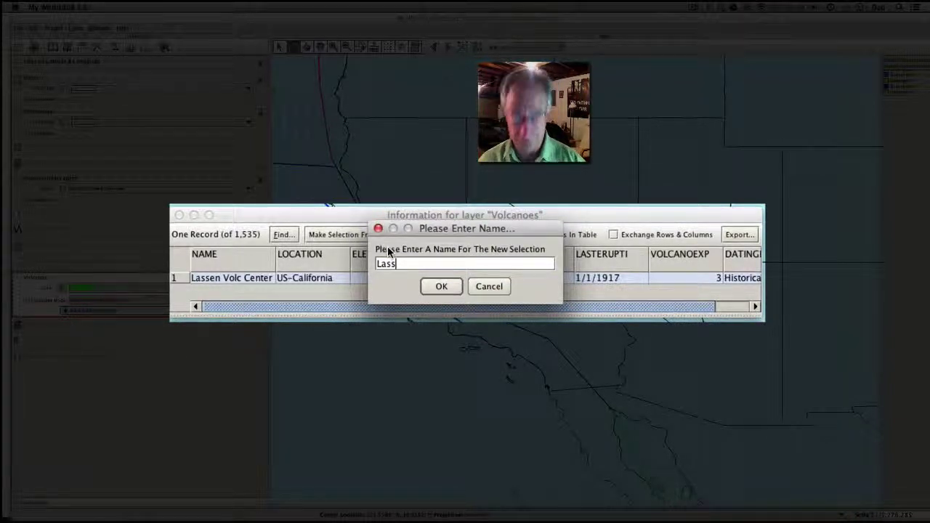
{"action": "type", "text": "en"}
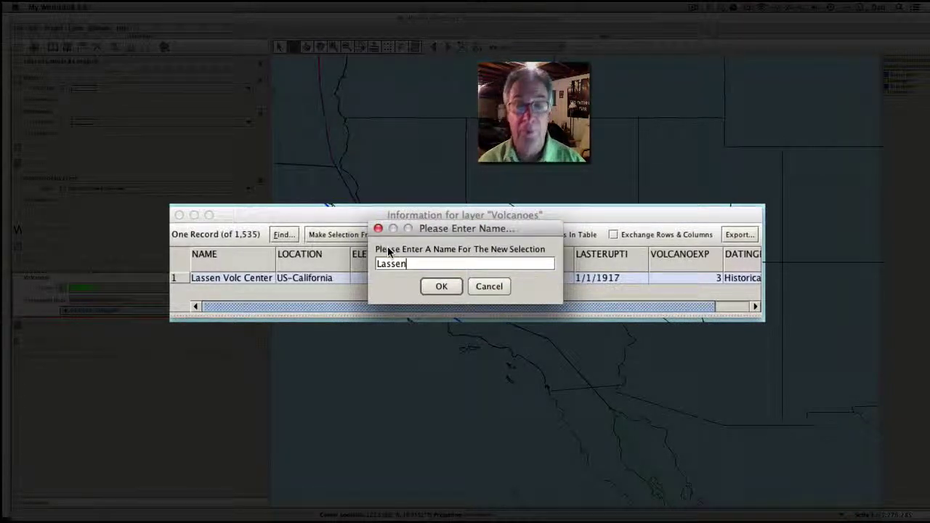
{"action": "left_click", "coordinate": [441, 286]}
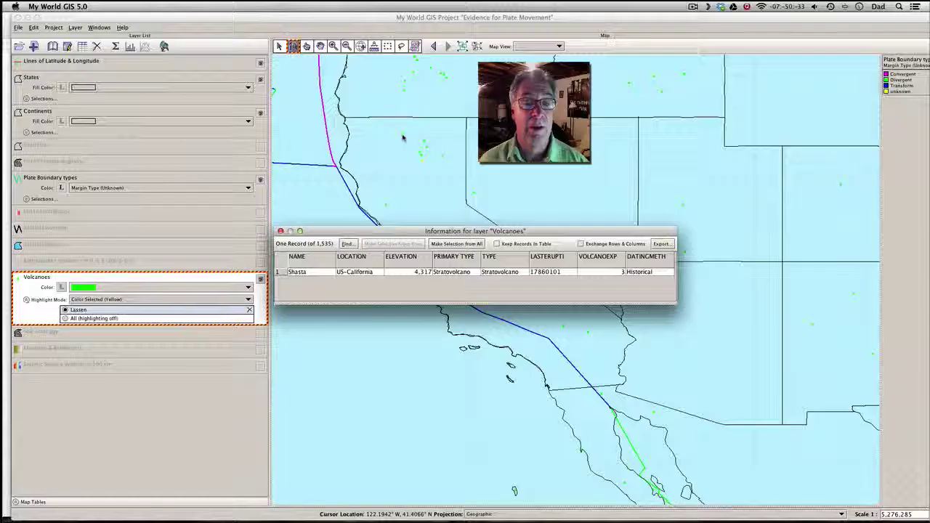
- Turn on keeping records in the information table and create a selection named Shasta from the Shasta record
{"action": "left_click", "coordinate": [497, 244]}
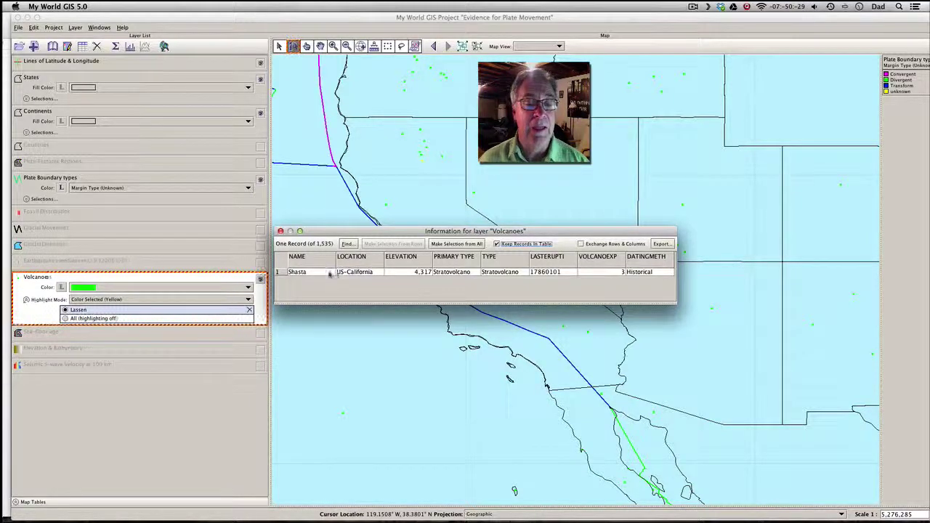
{"action": "left_click", "coordinate": [328, 274]}
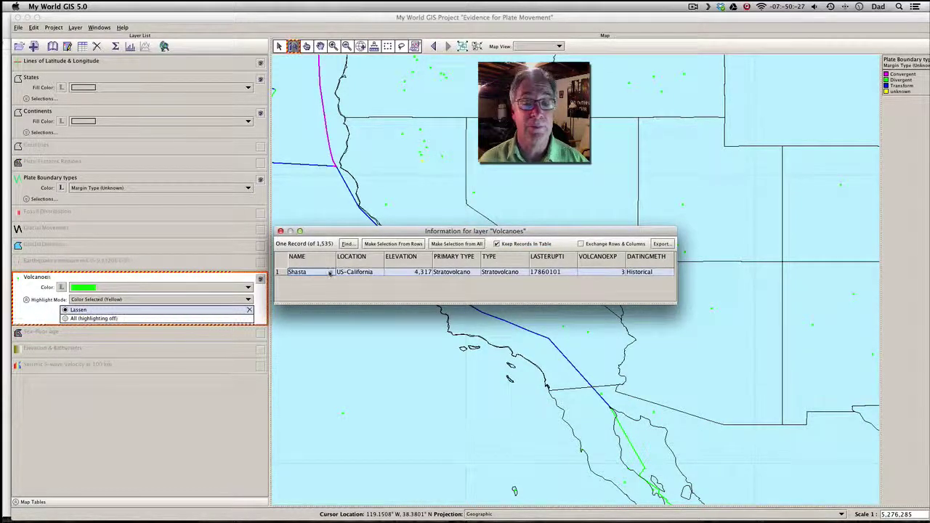
{"action": "left_click", "coordinate": [390, 244]}
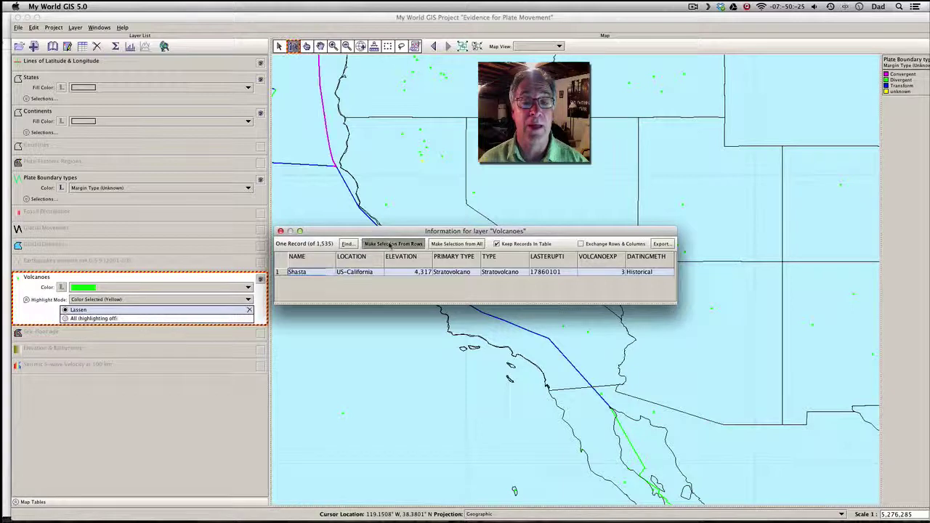
{"action": "type", "text": "Shasta"}
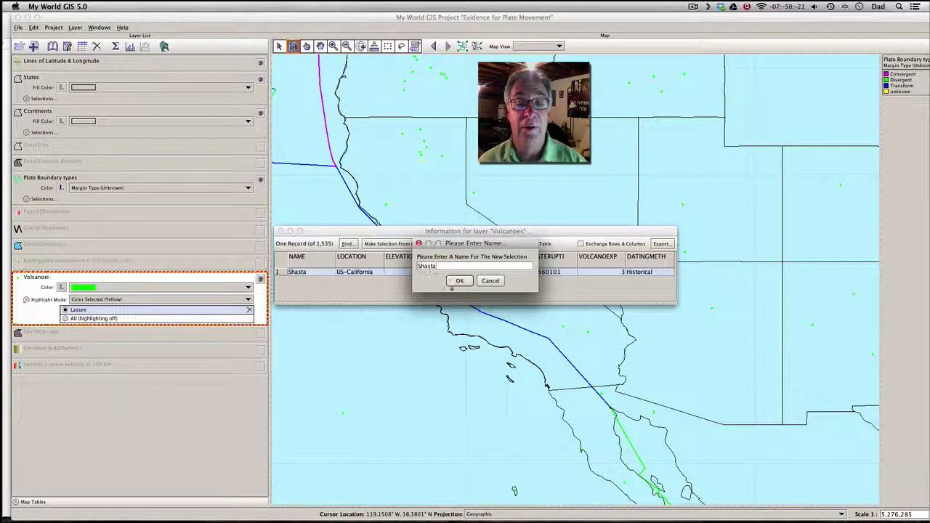
{"action": "key", "text": "Return"}
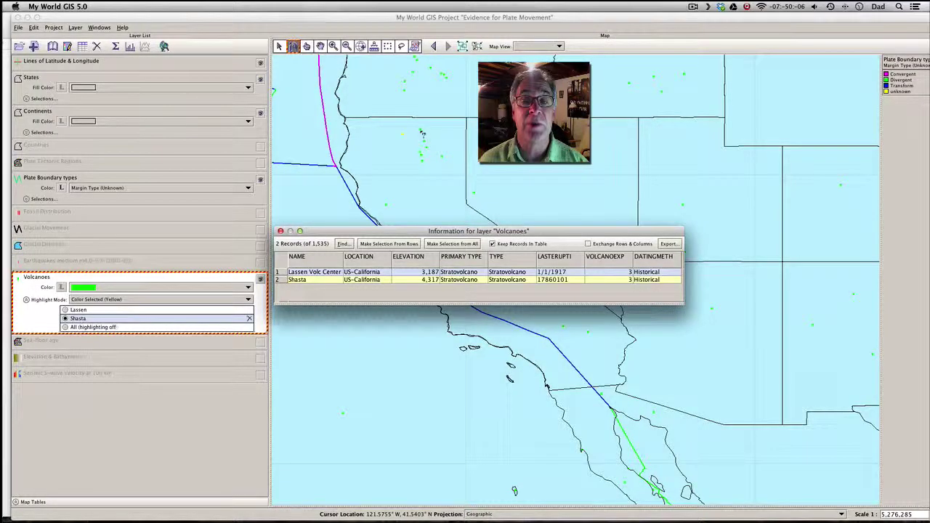
- Get information for the Medicine Lake volcano east of Shasta and create a selection from its record named Medicine lake
{"action": "left_click", "coordinate": [420, 133]}
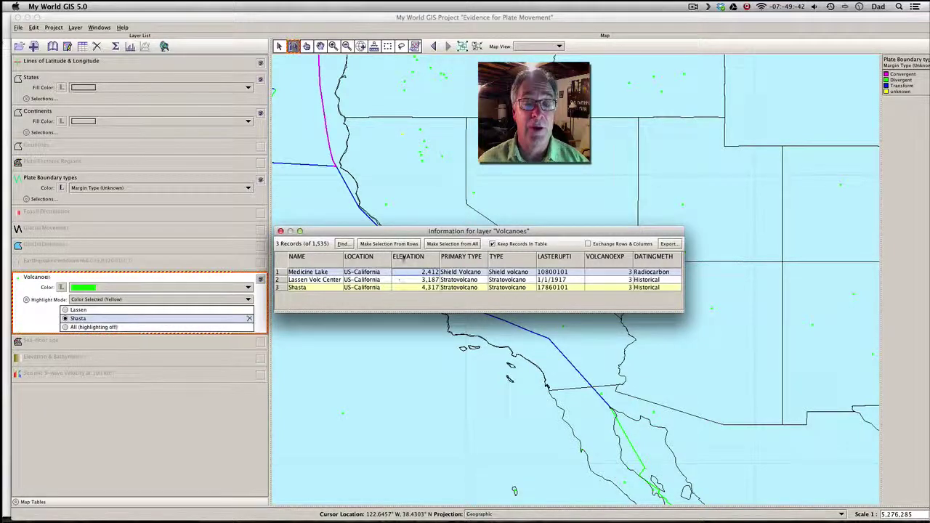
{"action": "left_click", "coordinate": [393, 244]}
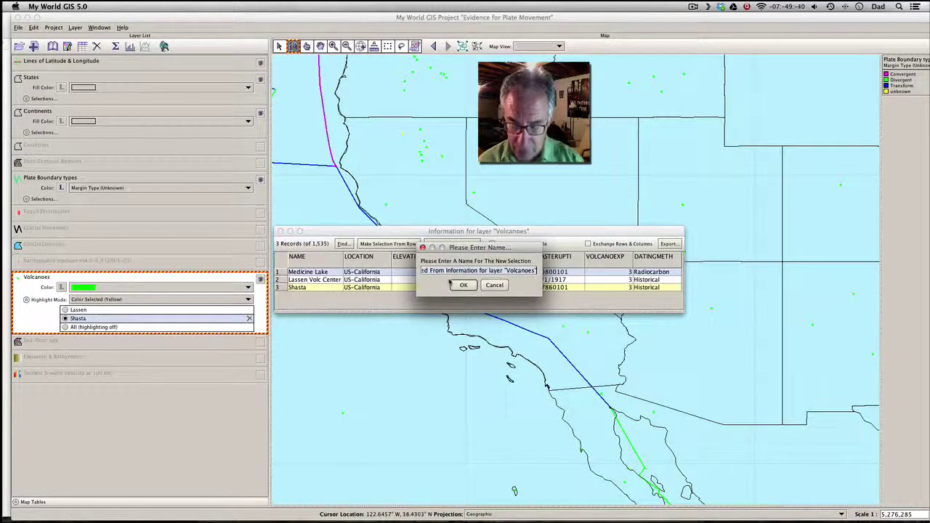
{"action": "type", "text": "Medic"}
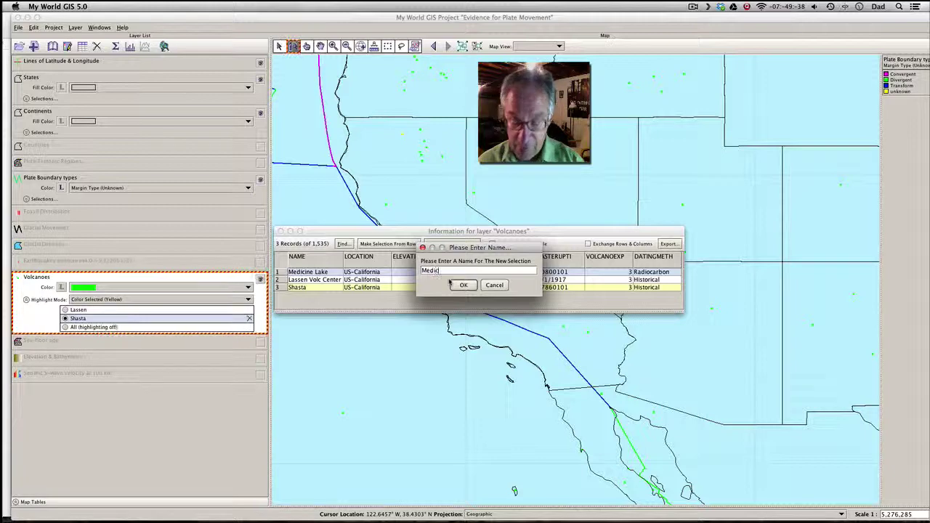
{"action": "type", "text": "ine lake"}
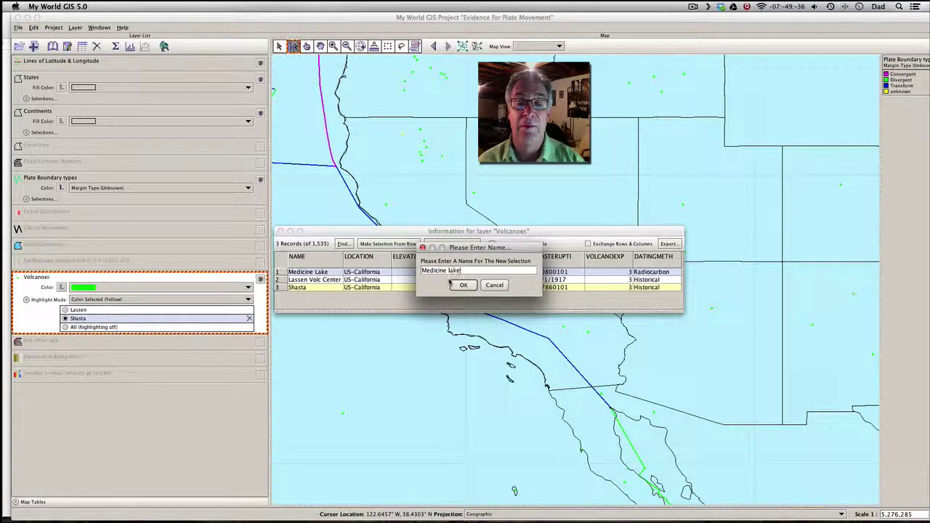
{"action": "left_click", "coordinate": [458, 285]}
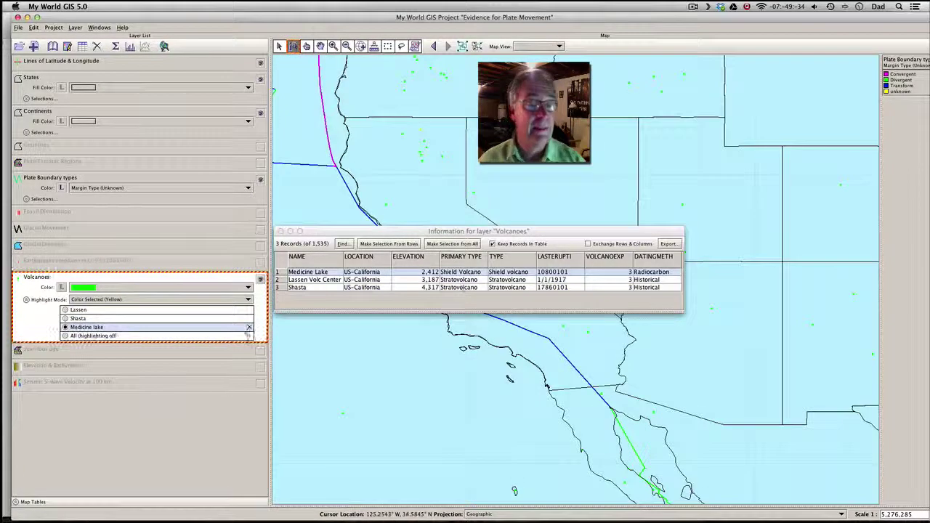
- Add the Twin Buttes and Big Cave volcanoes to the information table and create a selection named Big Cave from the Big Cave record
{"action": "left_click", "coordinate": [421, 155]}
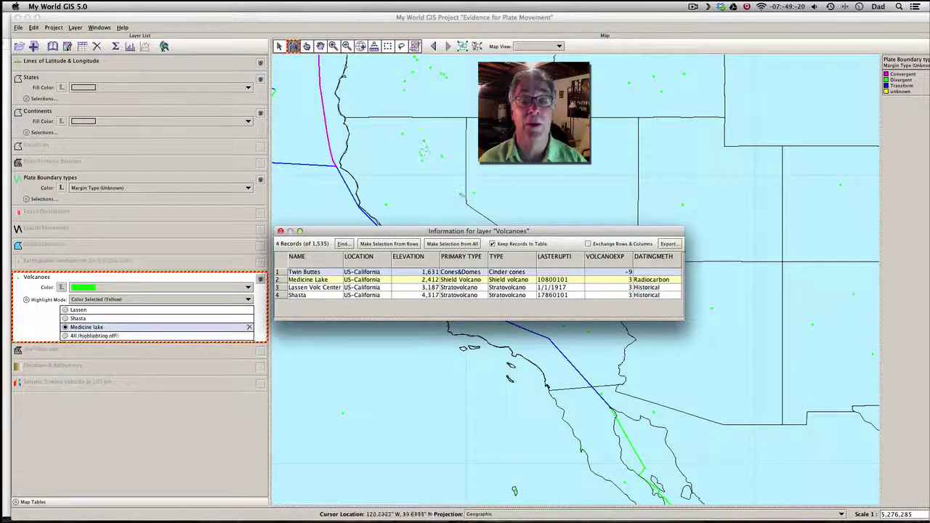
{"action": "left_click", "coordinate": [428, 151]}
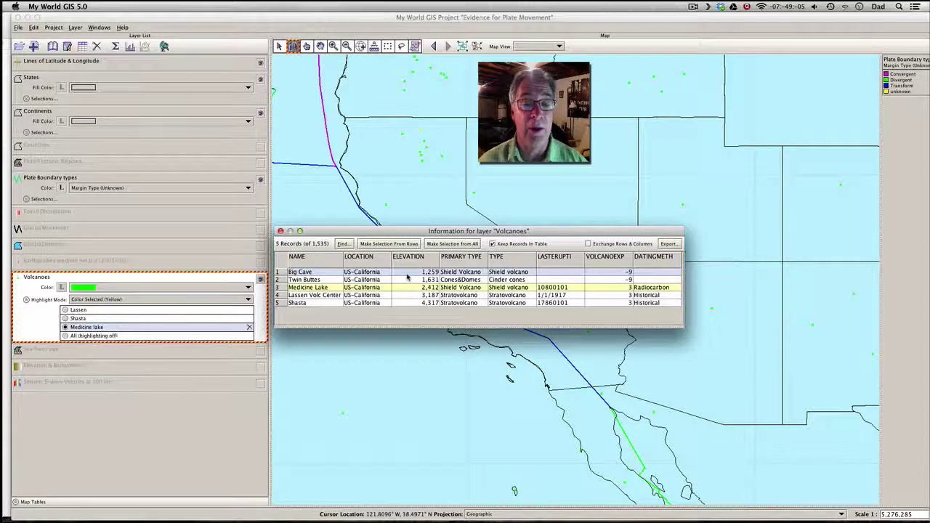
{"action": "left_click", "coordinate": [397, 245]}
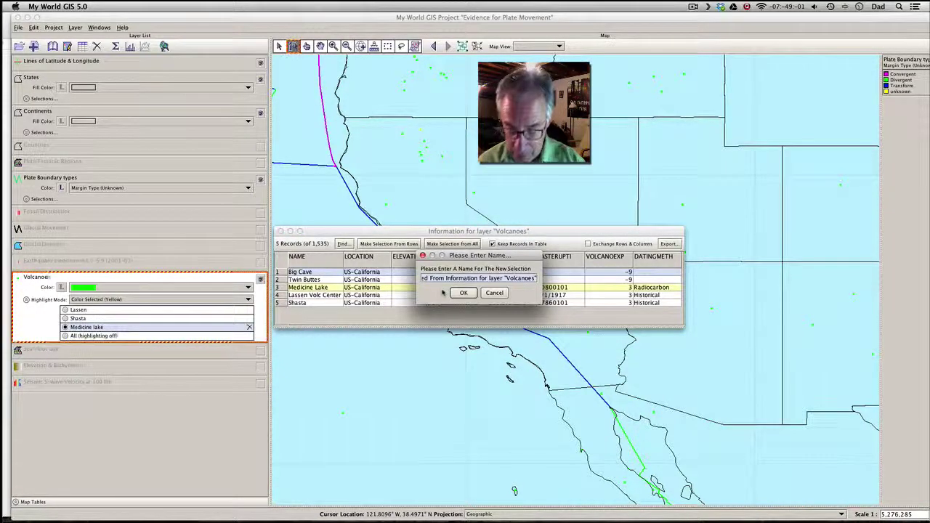
{"action": "type", "text": "Big"}
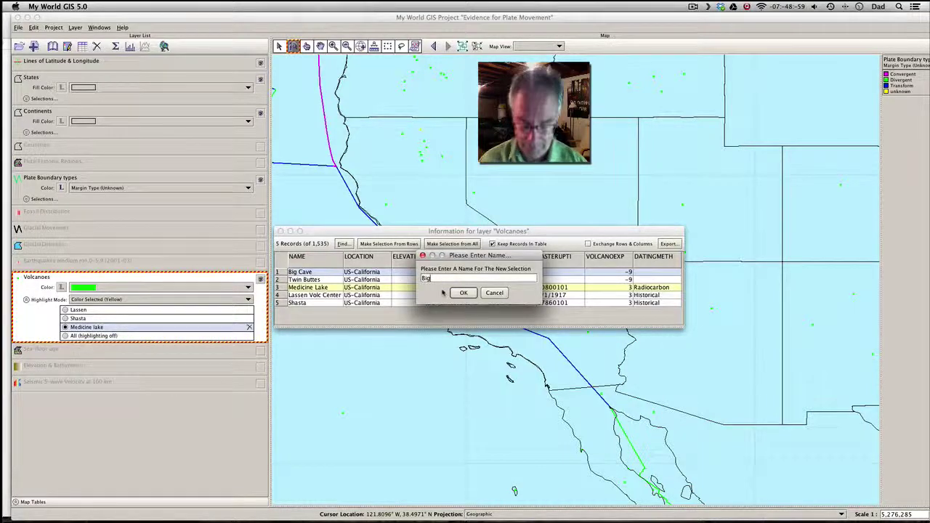
{"action": "type", "text": " Cave"}
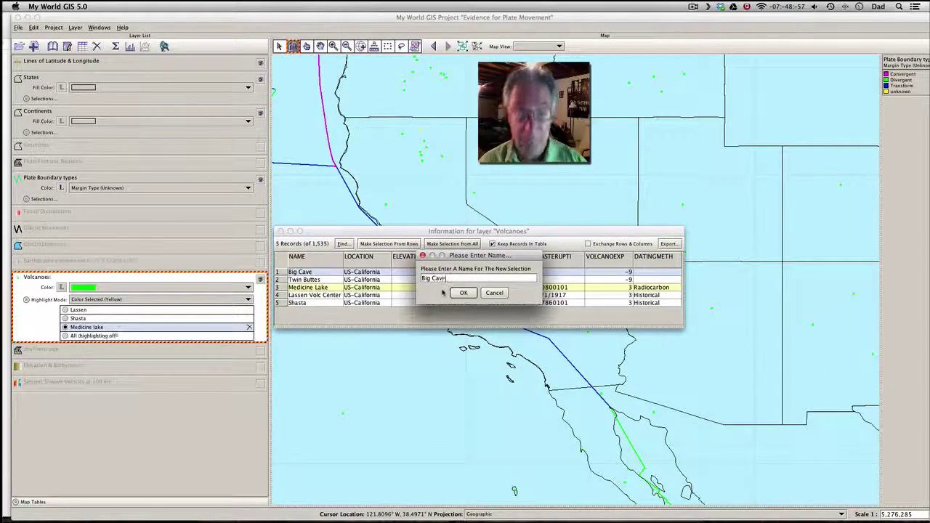
{"action": "left_click", "coordinate": [463, 293]}
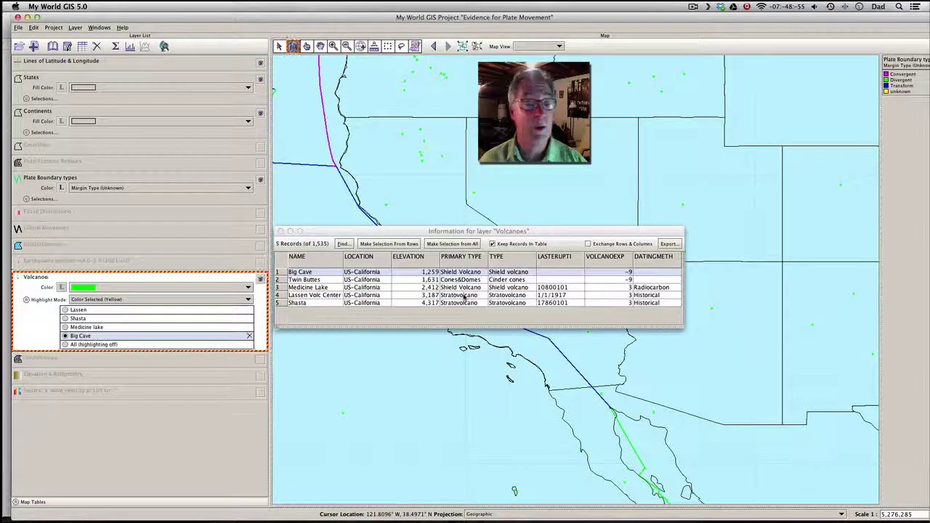
- Move the volcano information table clear of northern California and highlight the Shasta selection, followed by the Lassen selection
{"action": "left_click_drag", "start_coordinate": [319, 232], "coordinate": [335, 422]}
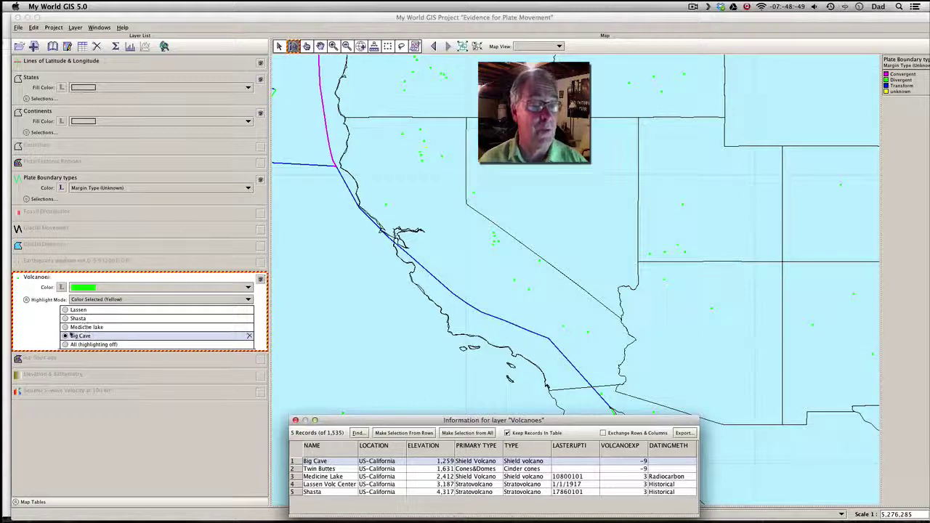
{"action": "left_click", "coordinate": [65, 318]}
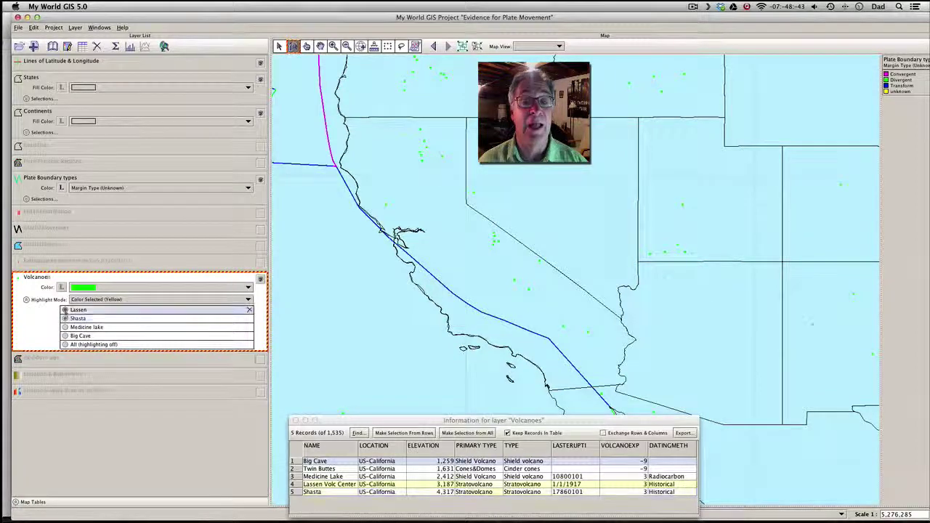
{"action": "left_click", "coordinate": [65, 310]}
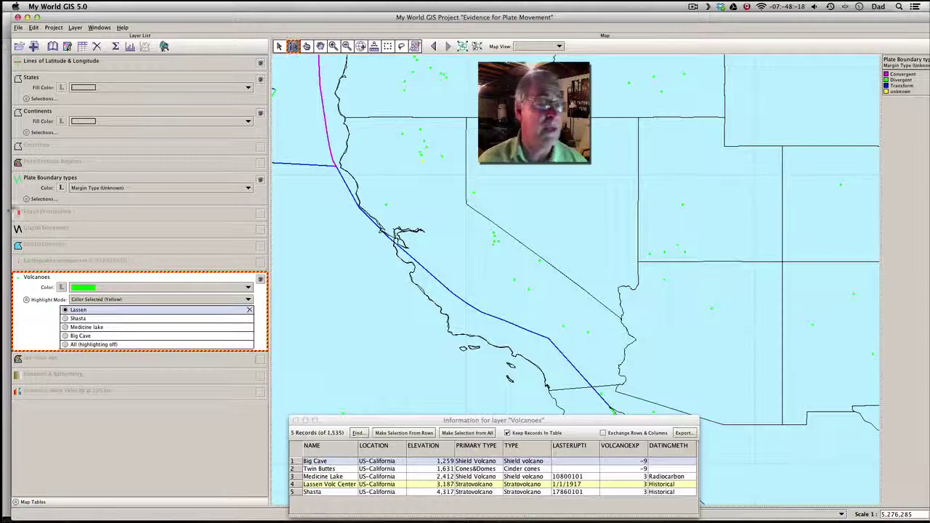
- Switch to the student guide in Preview, read the page 12 instructions on volcano type selections, and return to My World GIS
{"action": "left_click", "coordinate": [9, 210]}
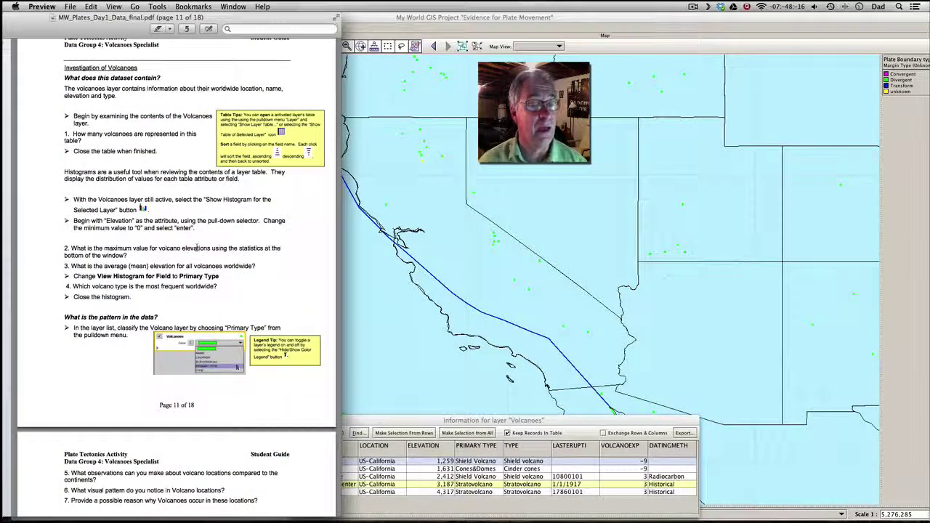
{"action": "scroll", "coordinate": [66, 217], "scroll_direction": "down", "scroll_amount": 3}
{"action": "scroll", "coordinate": [176, 276], "scroll_direction": "down", "scroll_amount": 5}
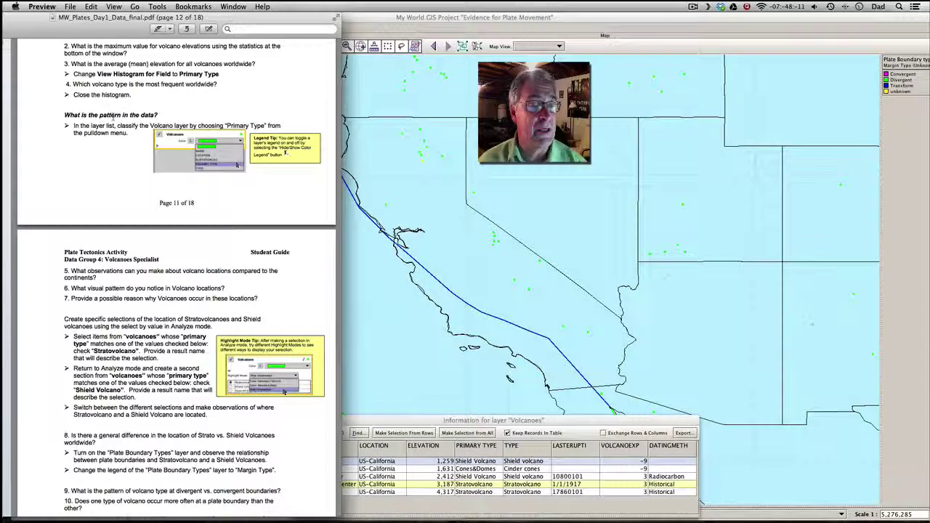
{"action": "scroll", "coordinate": [161, 300], "scroll_direction": "down", "scroll_amount": 4}
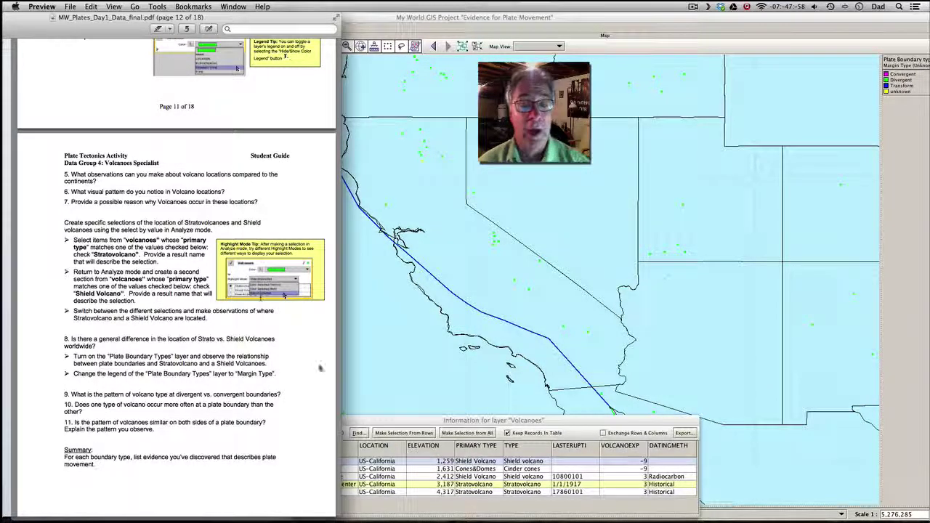
{"action": "left_click", "coordinate": [384, 286]}
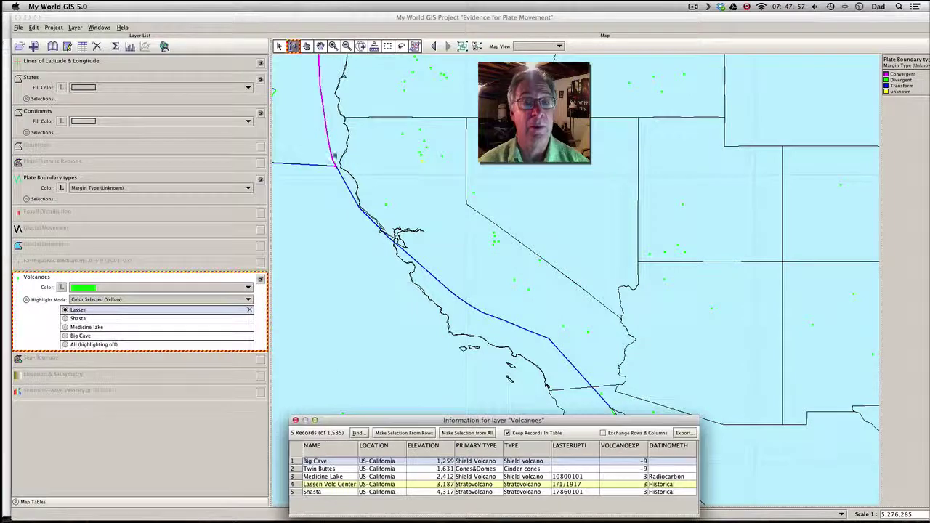
- Set up a By Value selection analysis on the Volcanoes records using the PRIMARY TYPE field
{"action": "left_click", "coordinate": [164, 48]}
{"action": "left_click", "coordinate": [64, 49]}
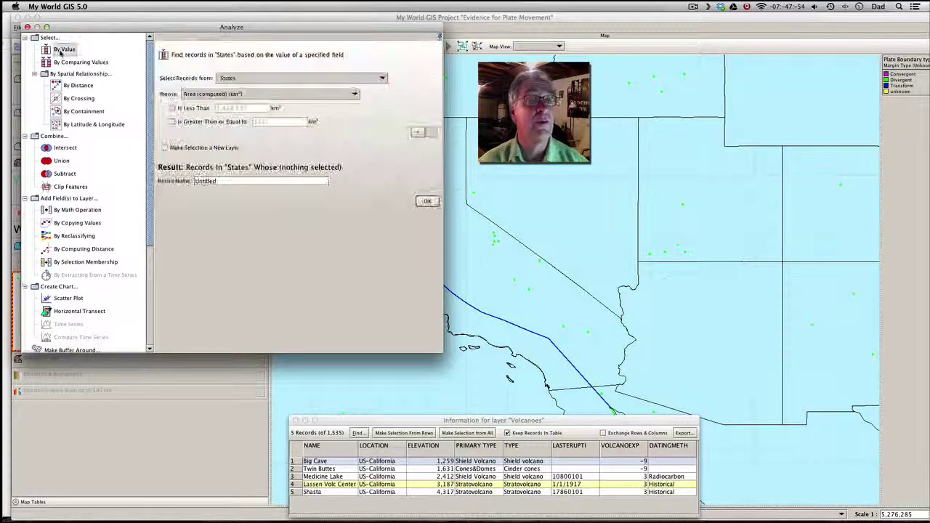
{"action": "left_click", "coordinate": [298, 79]}
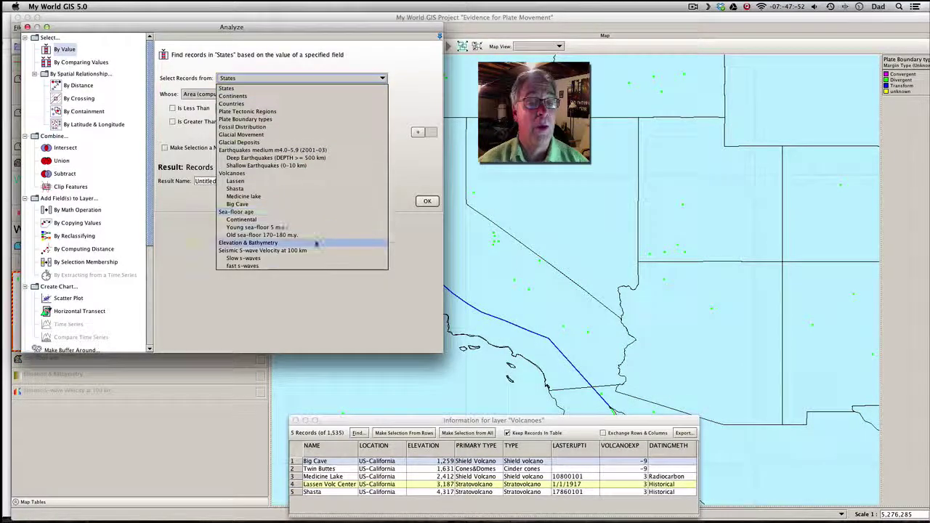
{"action": "left_click", "coordinate": [315, 174]}
{"action": "left_click", "coordinate": [247, 94]}
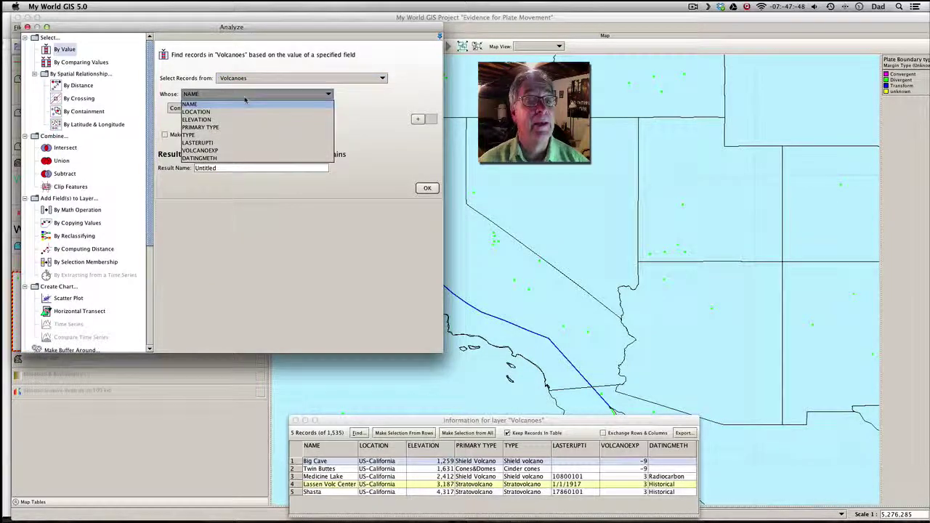
{"action": "left_click", "coordinate": [245, 127]}
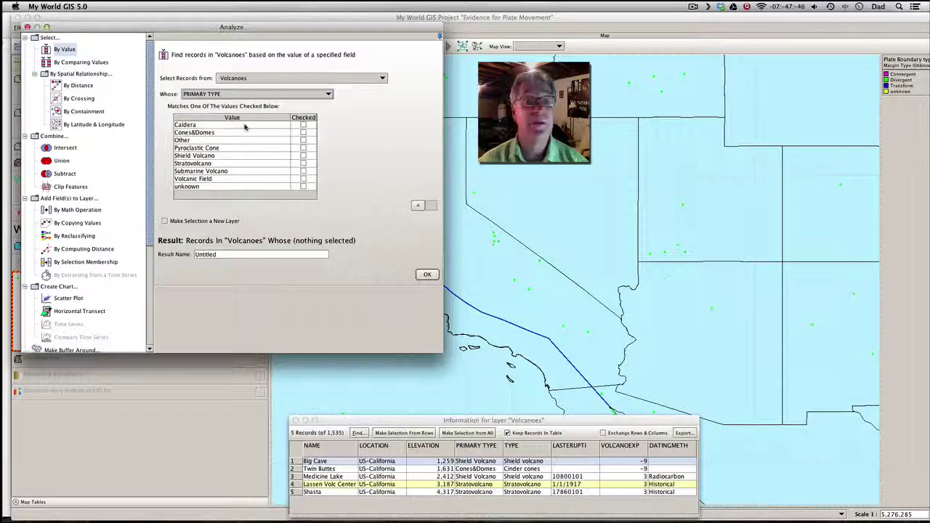
- Save the Shield Volcano and Stratovolcano records as a selection named S&S, and create a separate selection from the Stratovolcano legend class
{"action": "left_click", "coordinate": [303, 155]}
{"action": "left_click", "coordinate": [303, 164]}
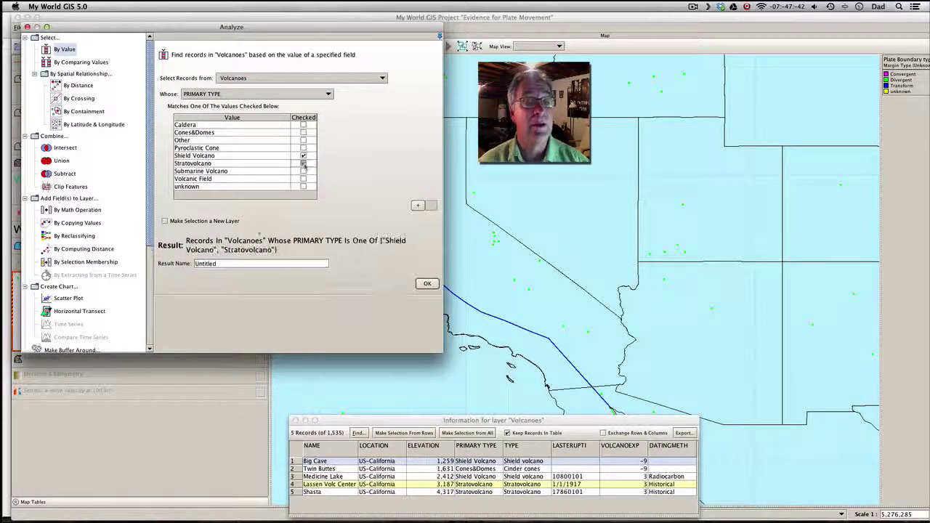
{"action": "double_click", "coordinate": [211, 263]}
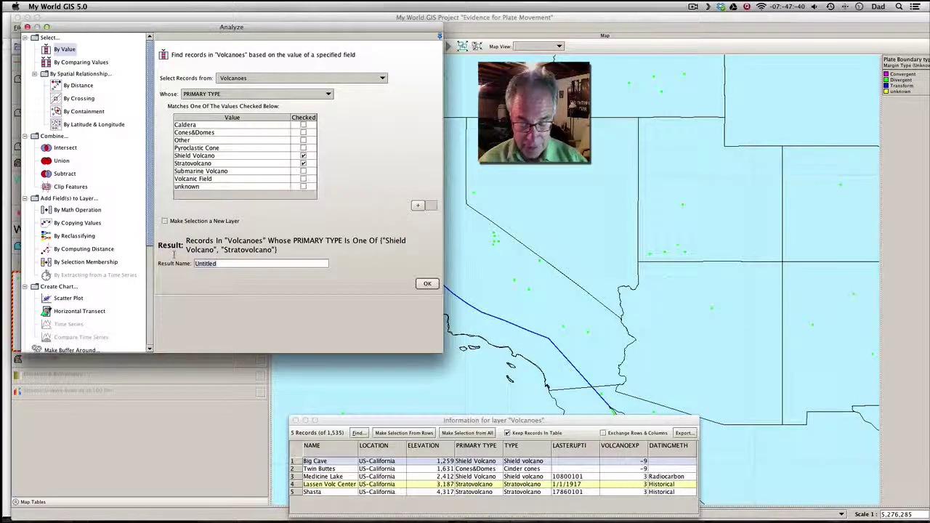
{"action": "type", "text": "S"}
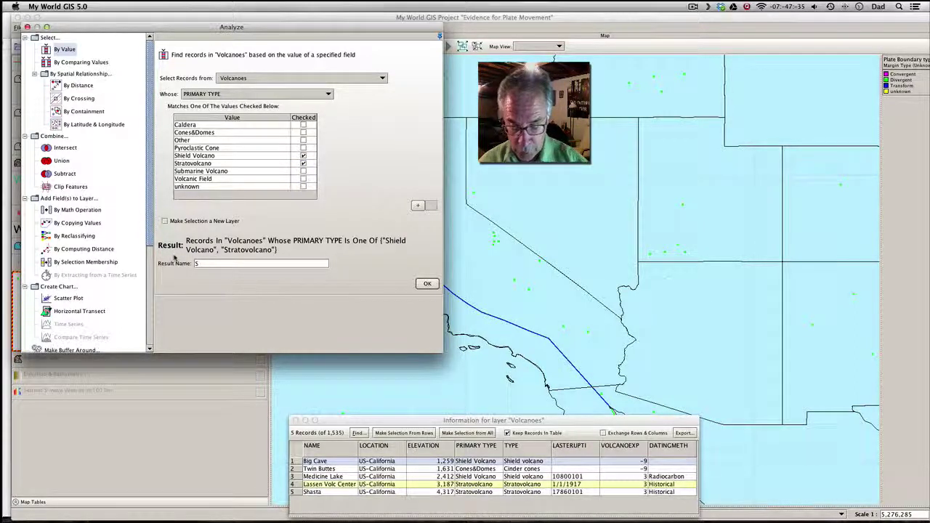
{"action": "type", "text": "&S"}
{"action": "left_click", "coordinate": [427, 283]}
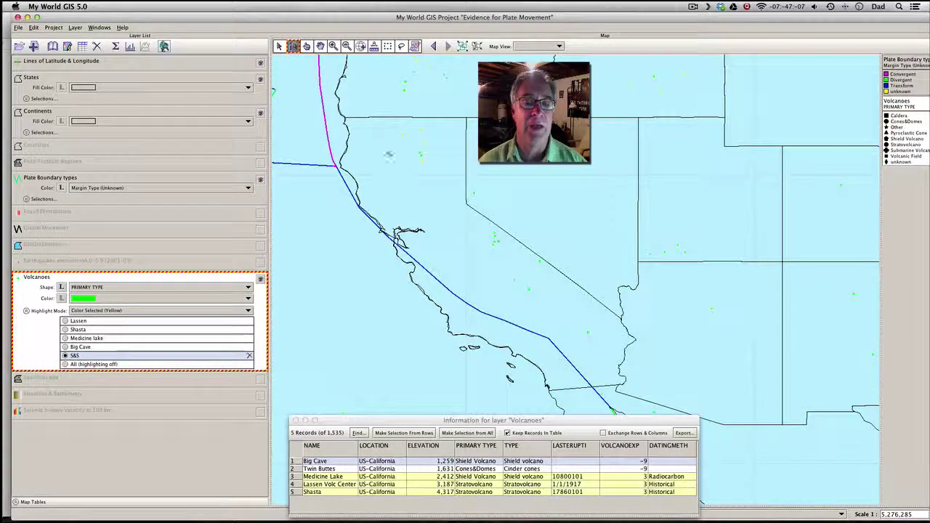
{"action": "left_click", "coordinate": [887, 145]}
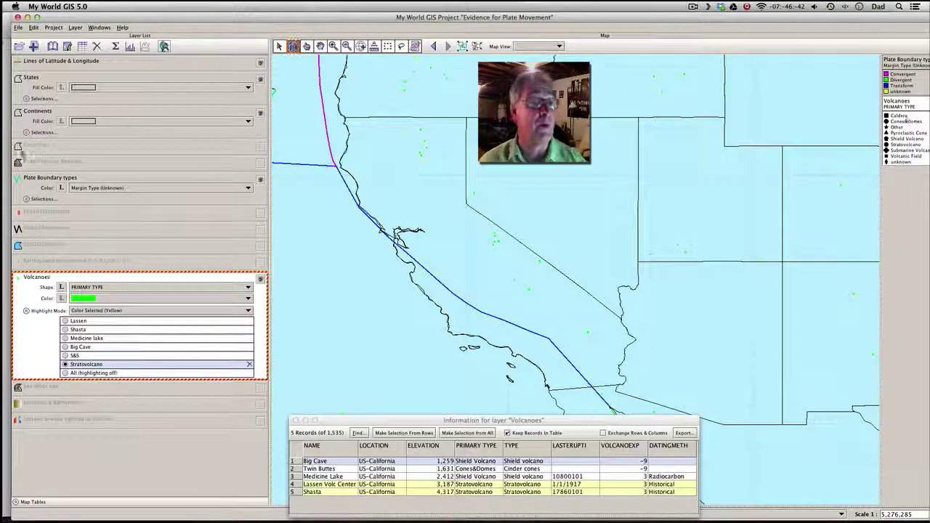
- Switch to the student guide in Preview, review the remaining volcano questions and summary on page 12, and return to My World GIS
{"action": "key", "text": "super+Tab"}
{"action": "scroll", "coordinate": [284, 228], "scroll_direction": "down", "scroll_amount": 5}
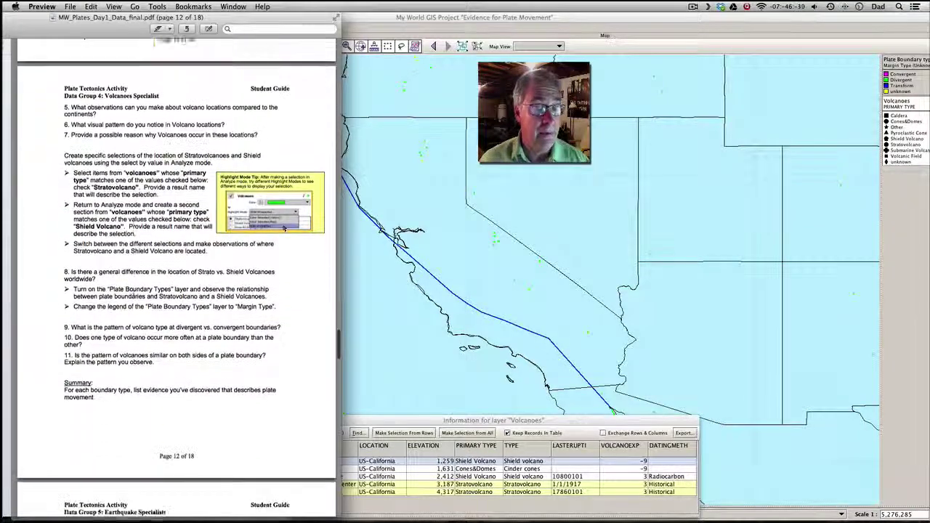
{"action": "scroll", "coordinate": [133, 321], "scroll_direction": "down", "scroll_amount": 5}
{"action": "scroll", "coordinate": [133, 320], "scroll_direction": "up", "scroll_amount": 4}
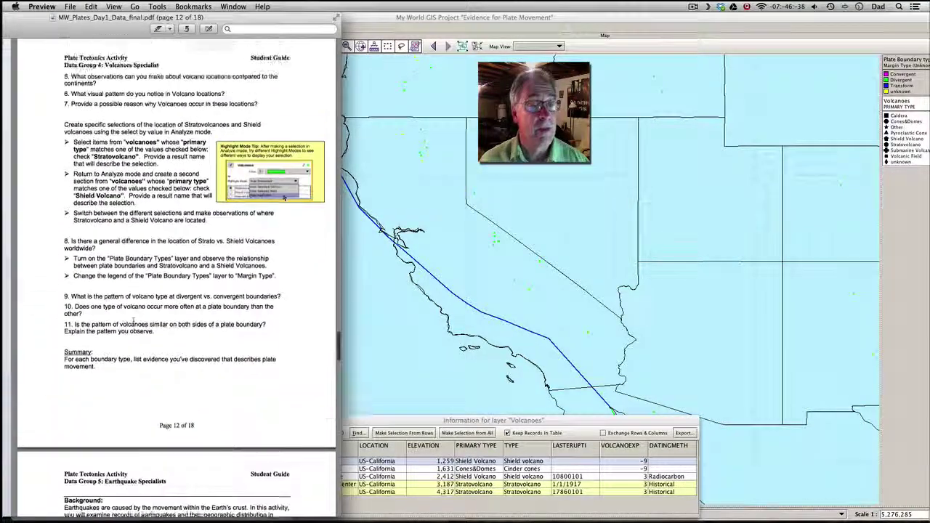
{"action": "left_click", "coordinate": [704, 339]}
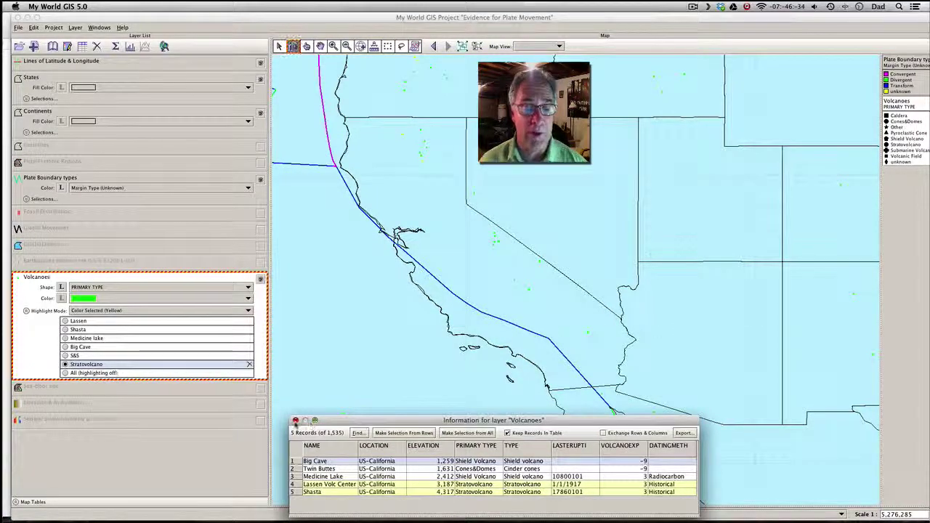
- Close the volcano information table and zoom the map out from California to show North America and its plate boundaries
{"action": "left_click", "coordinate": [294, 421]}
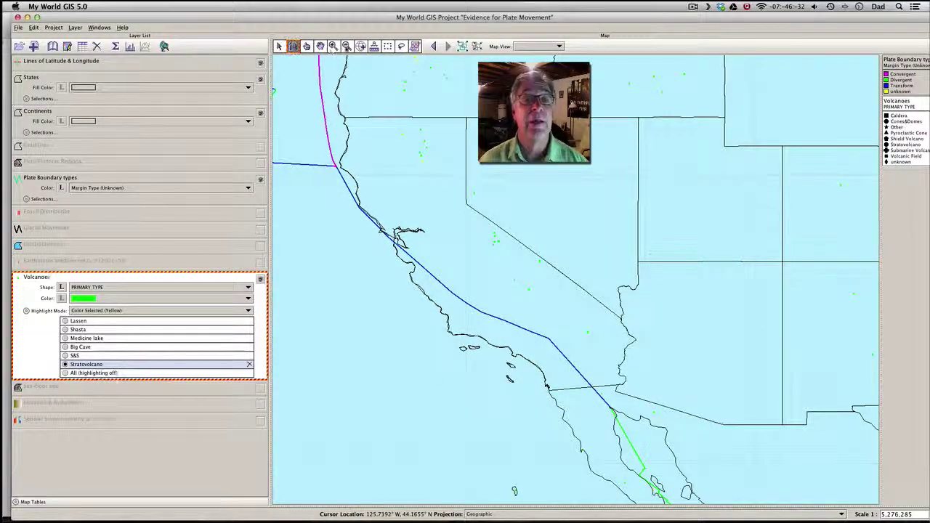
{"action": "left_click", "coordinate": [346, 46]}
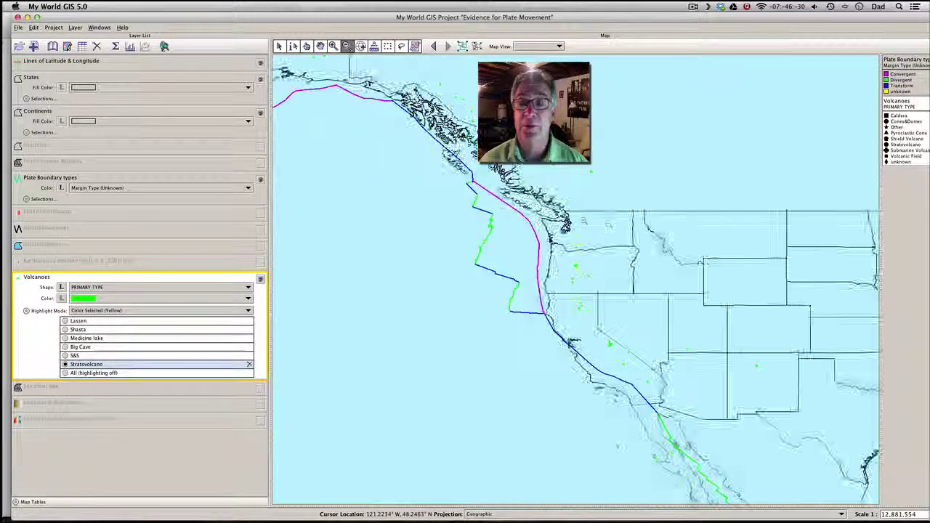
{"action": "left_click", "coordinate": [605, 295]}
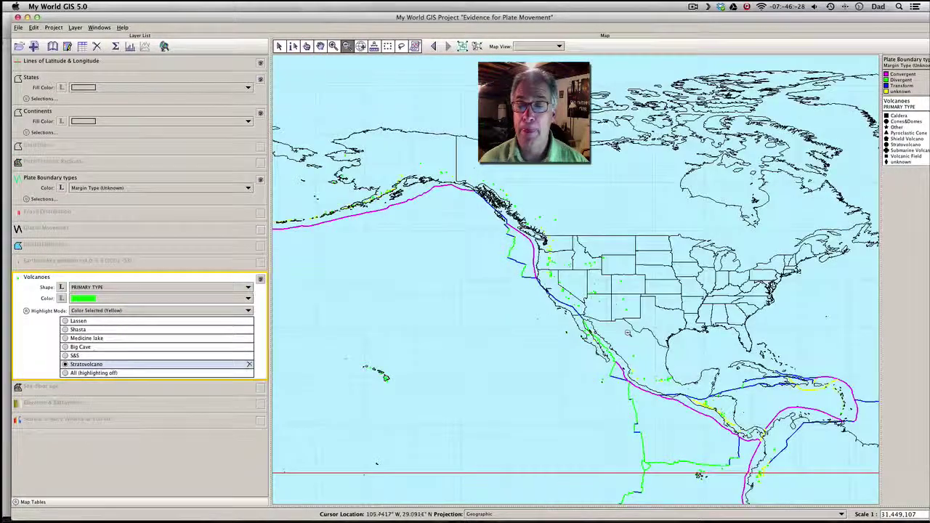